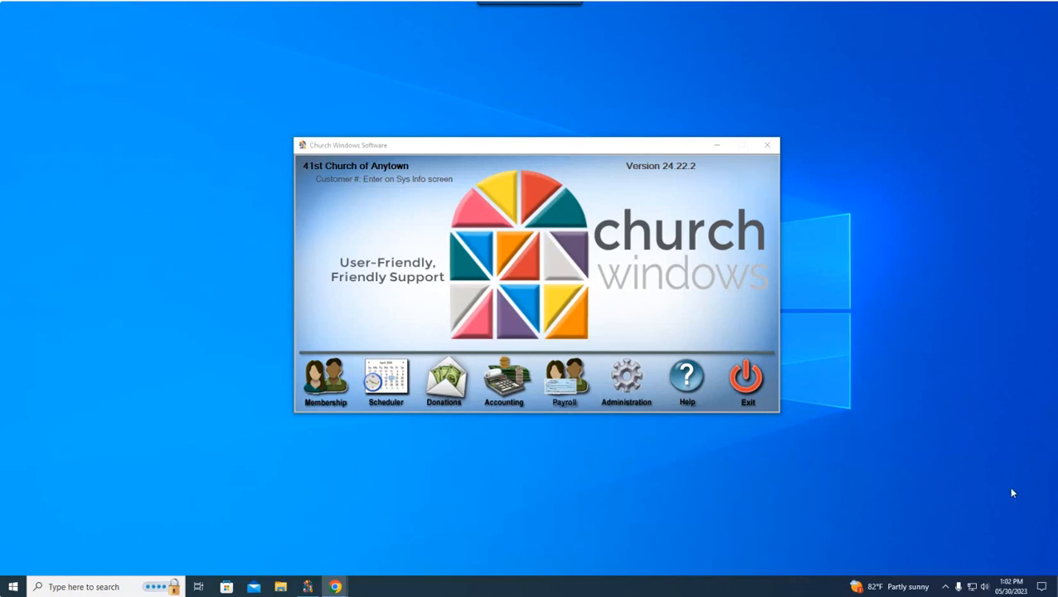
Step: Open the Payroll module and bring up its help home page, allowing the blocked content
left_click(561, 386)
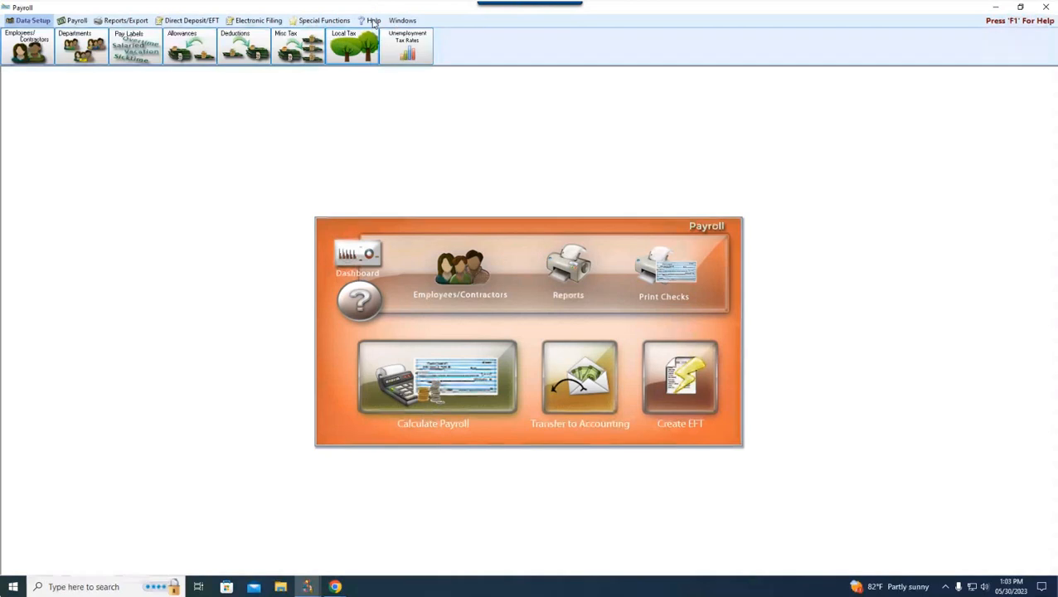
left_click(374, 21)
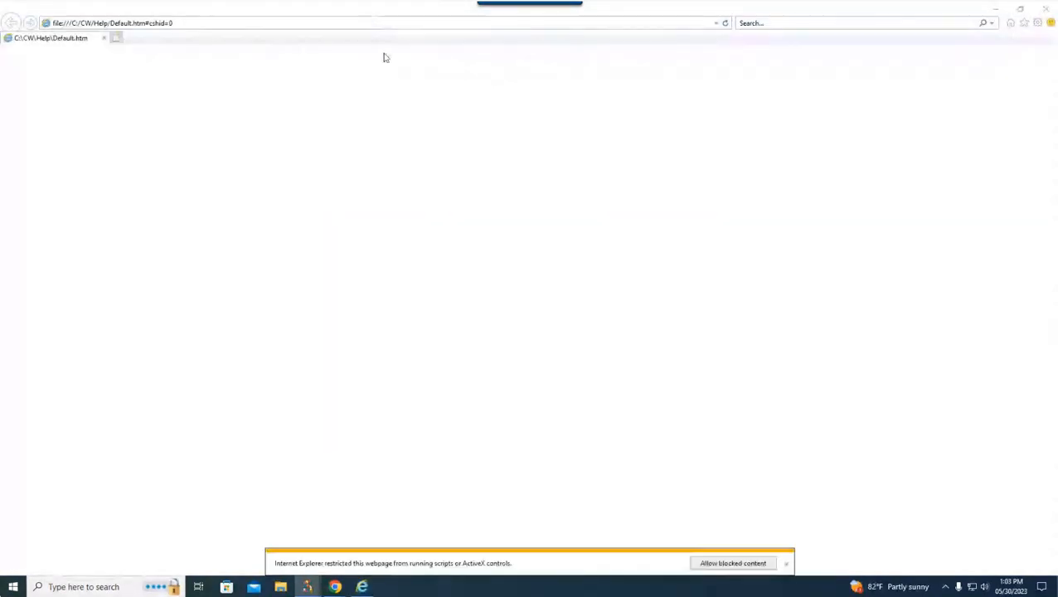
left_click(722, 564)
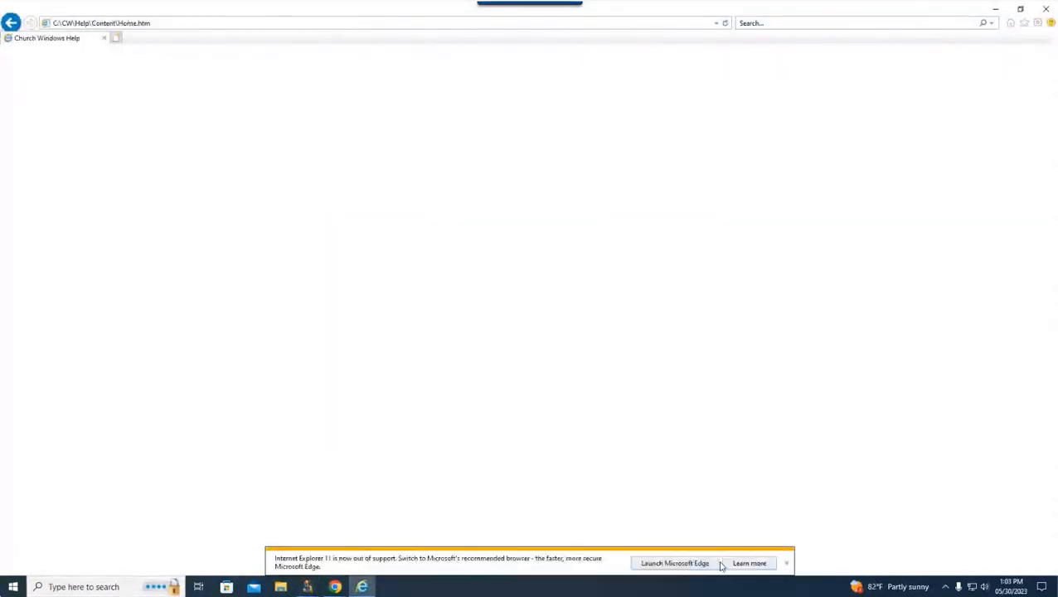
left_click(787, 564)
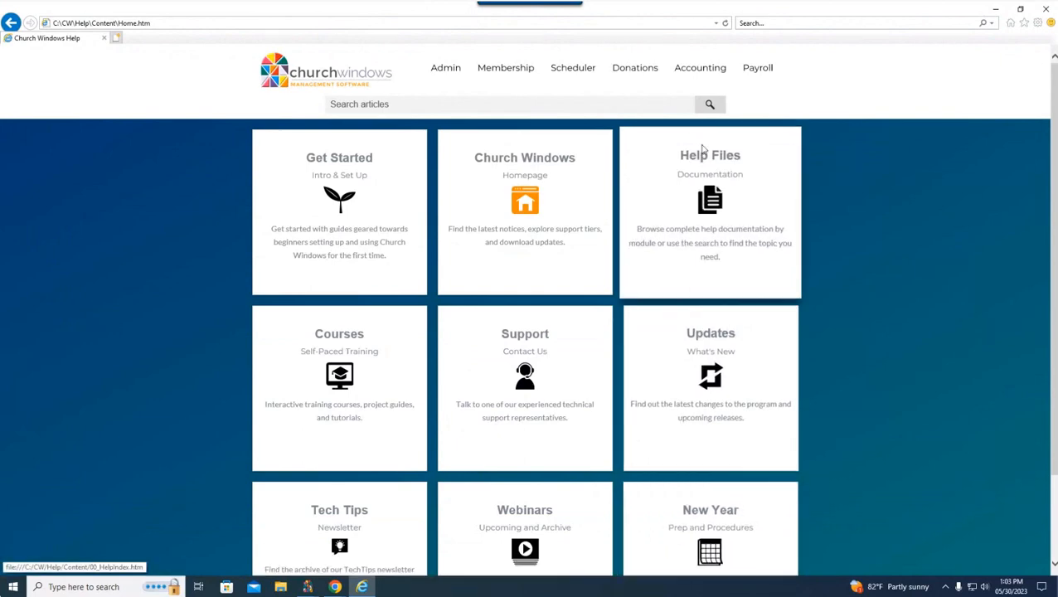
Step: Look over the Payroll help topics, including Payroll Reports, and close the help window
mouse_move(759, 66)
mouse_move(767, 126)
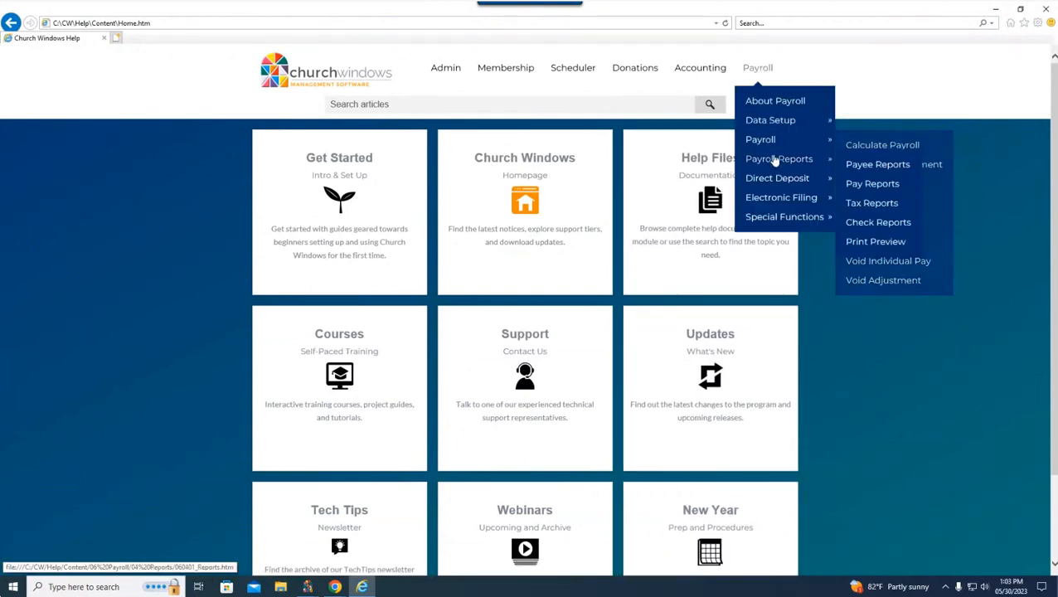
mouse_move(775, 163)
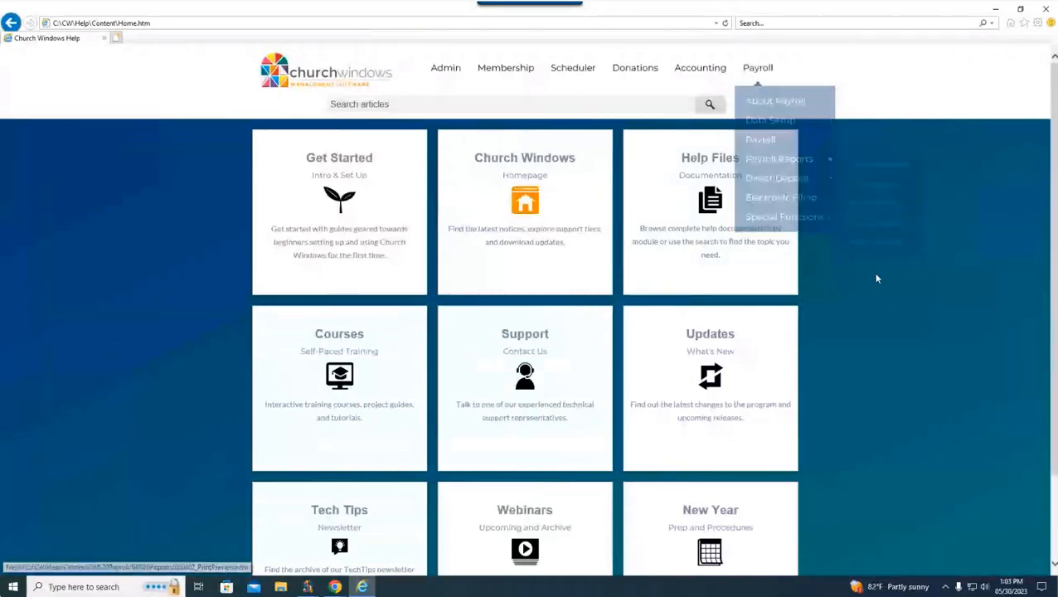
left_click(993, 10)
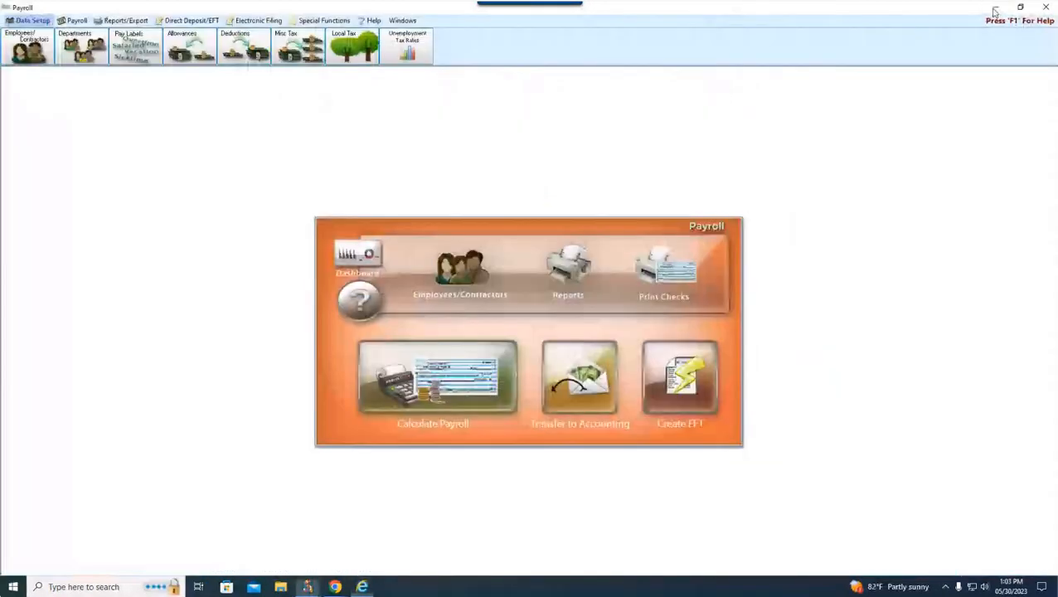
left_click(363, 586)
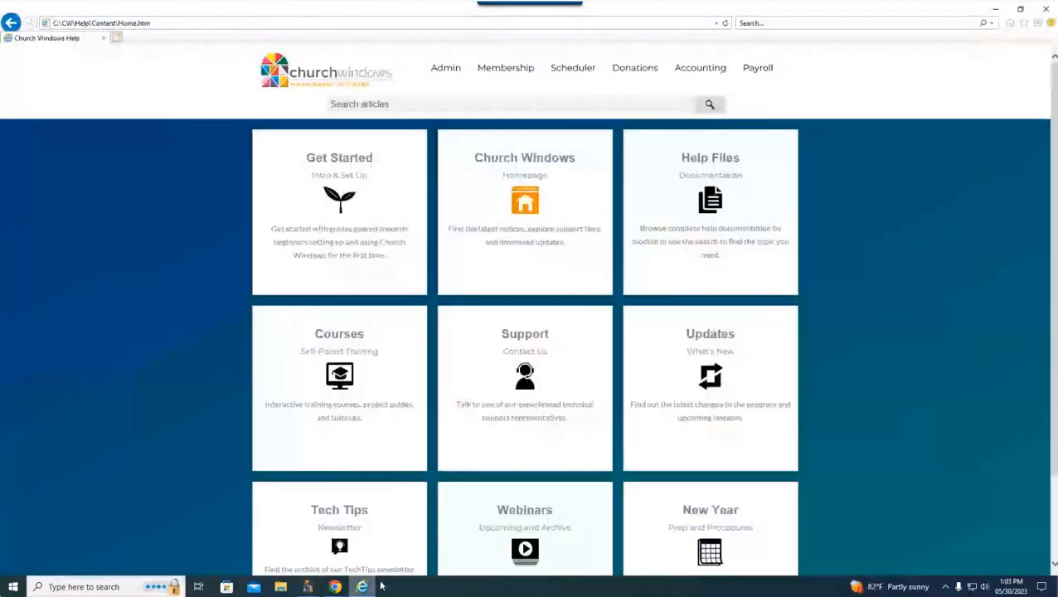
left_click(1047, 7)
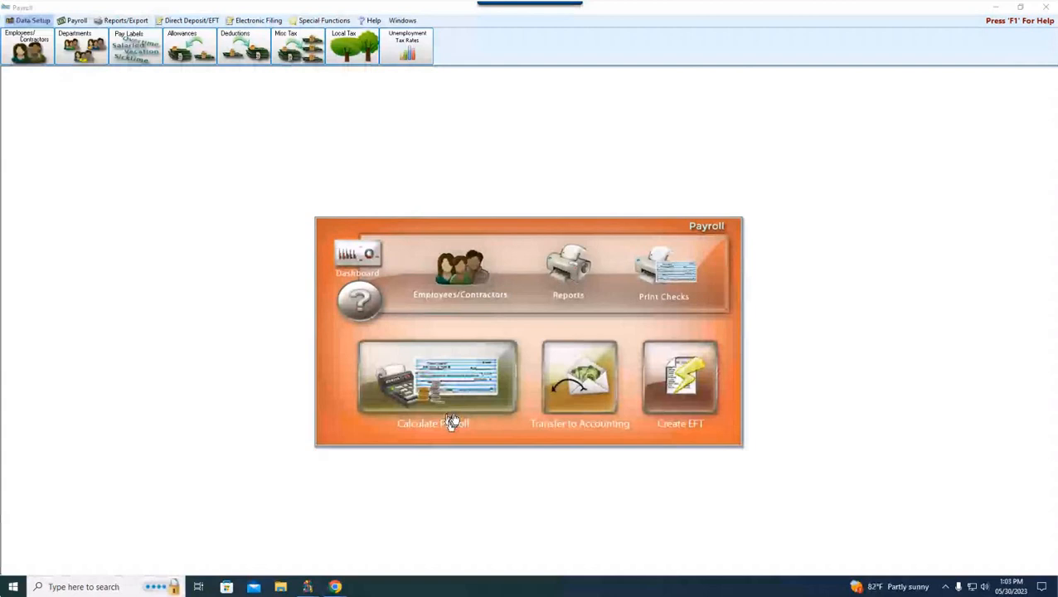
Step: Review which tax reports the payroll reports and export section offers
left_click(148, 21)
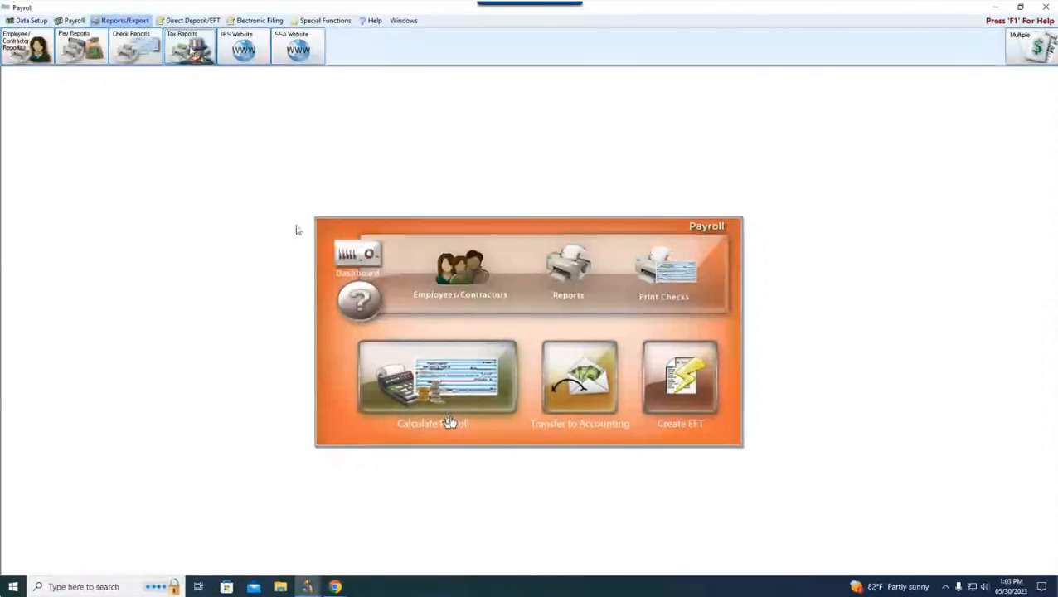
left_click(191, 50)
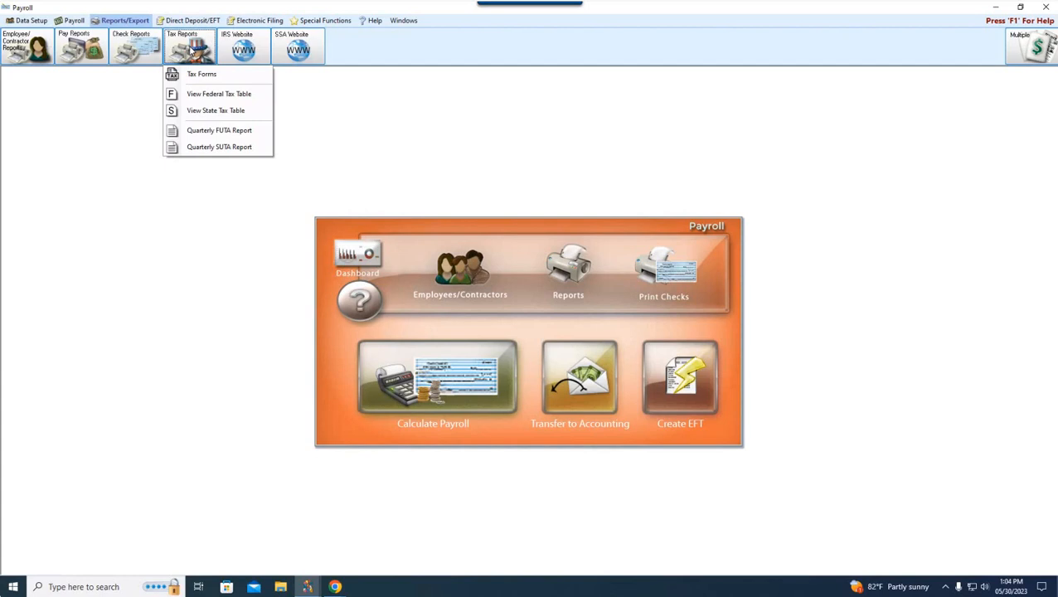
left_click(363, 7)
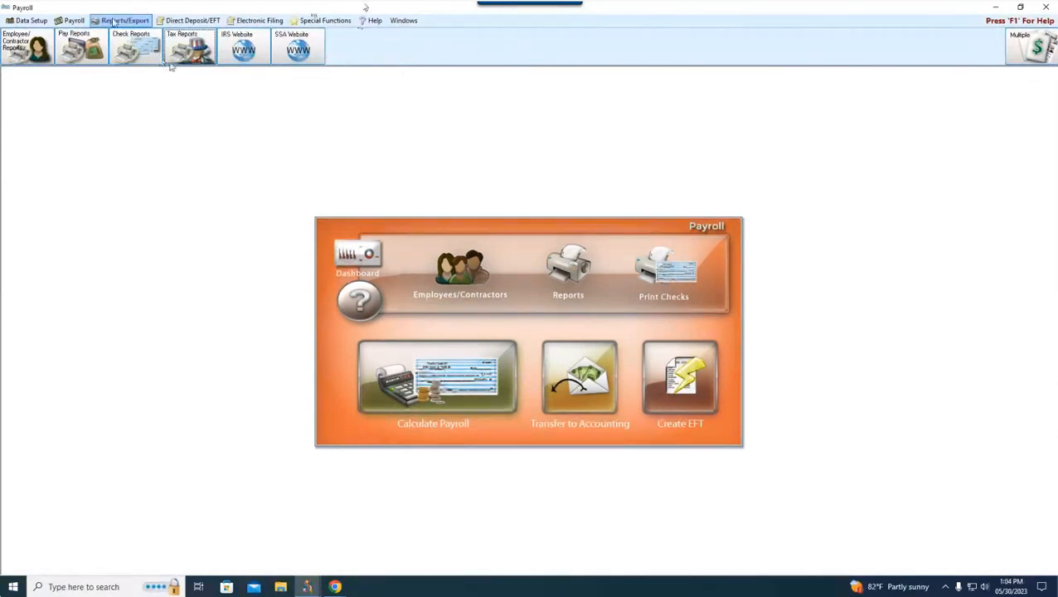
Step: Open the options for the Pay Period Deductions report and show its column settings
left_click(81, 47)
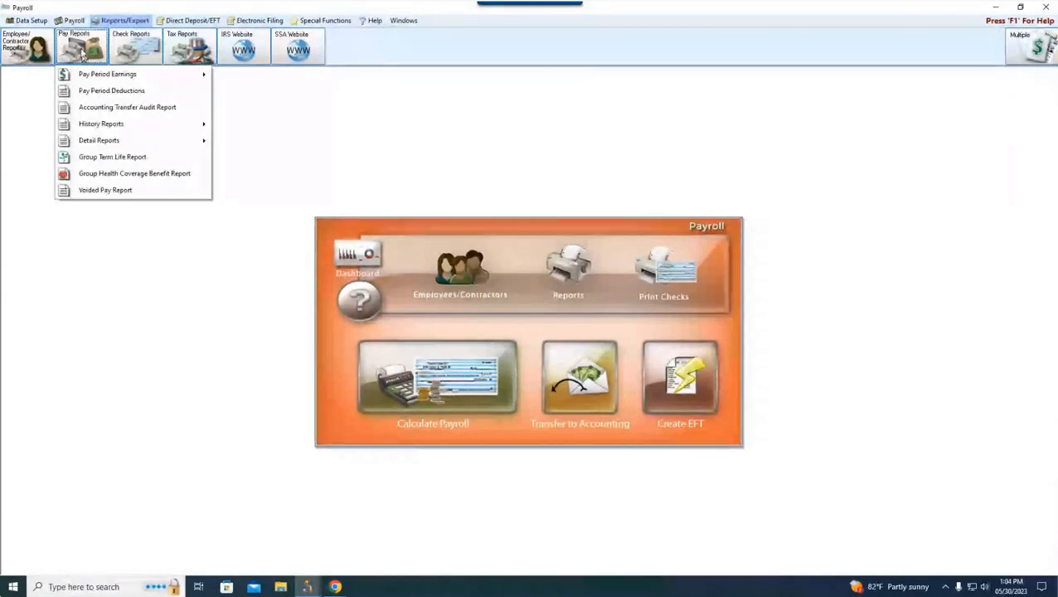
mouse_move(93, 78)
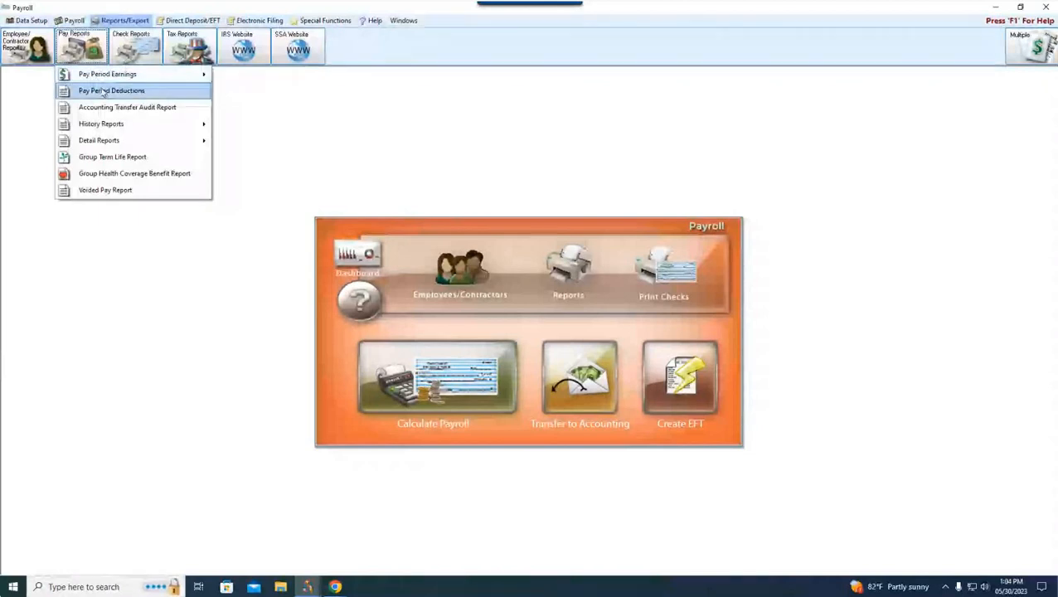
left_click(102, 91)
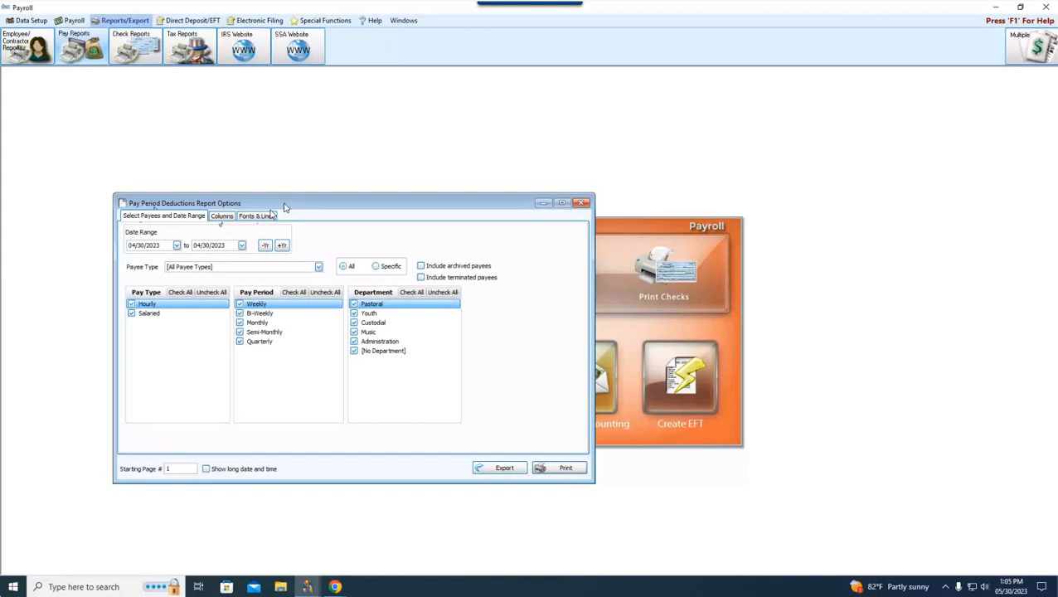
left_click_drag(339, 205, 485, 190)
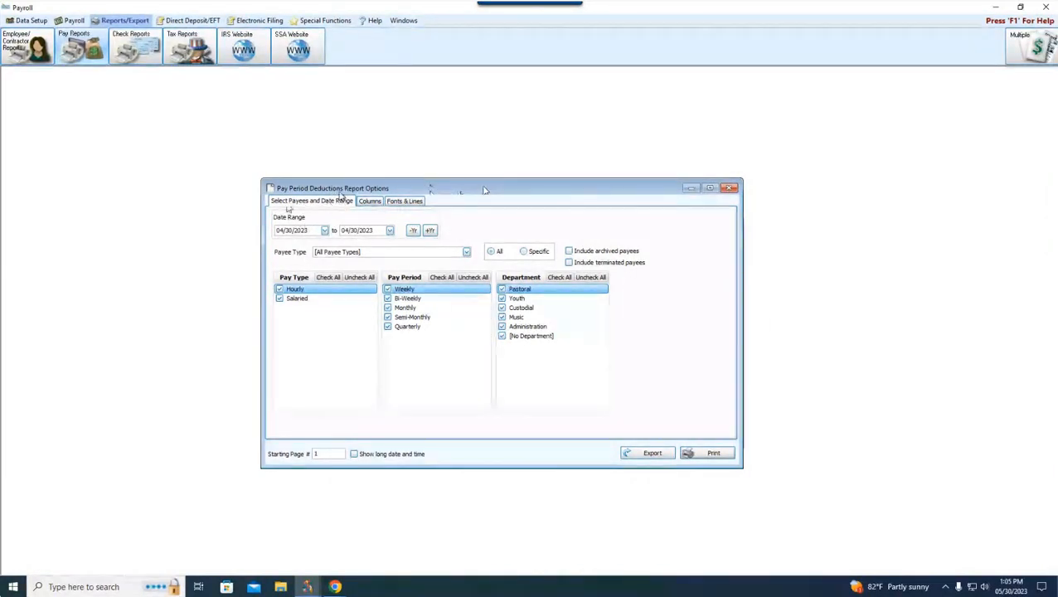
left_click(370, 202)
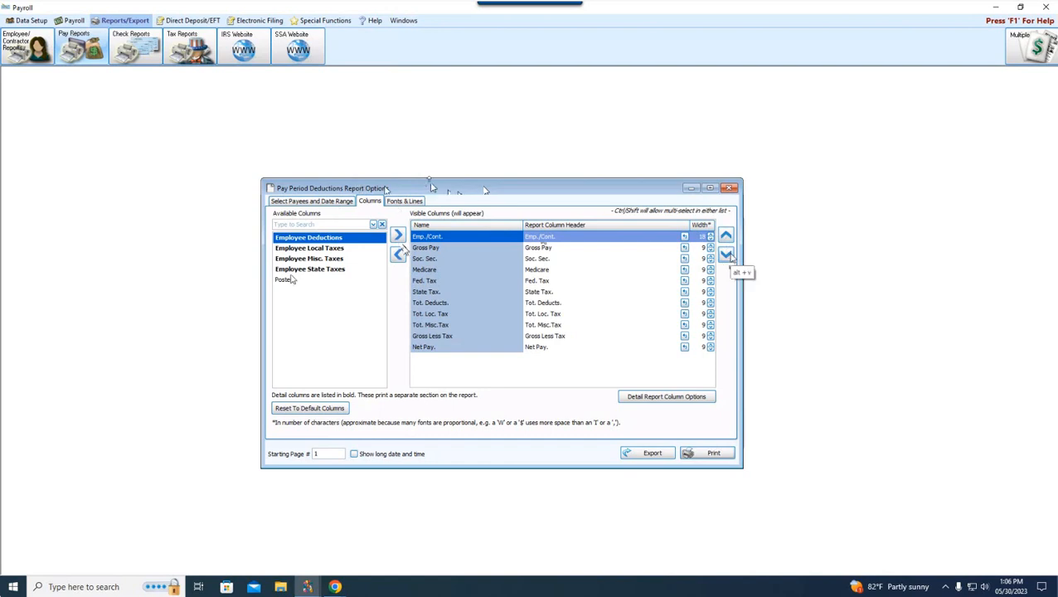
Step: Reorder the visible report columns so Net Pay sits directly below Gross Pay, and close the report options
left_click(430, 349)
left_click(726, 236)
left_click(725, 236)
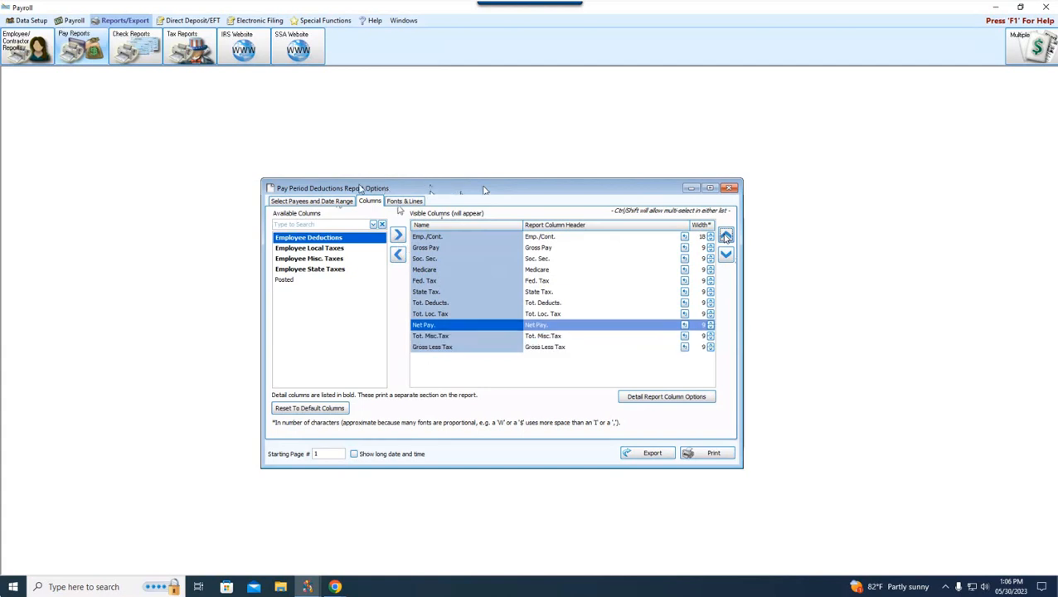
left_click(726, 235)
left_click(726, 236)
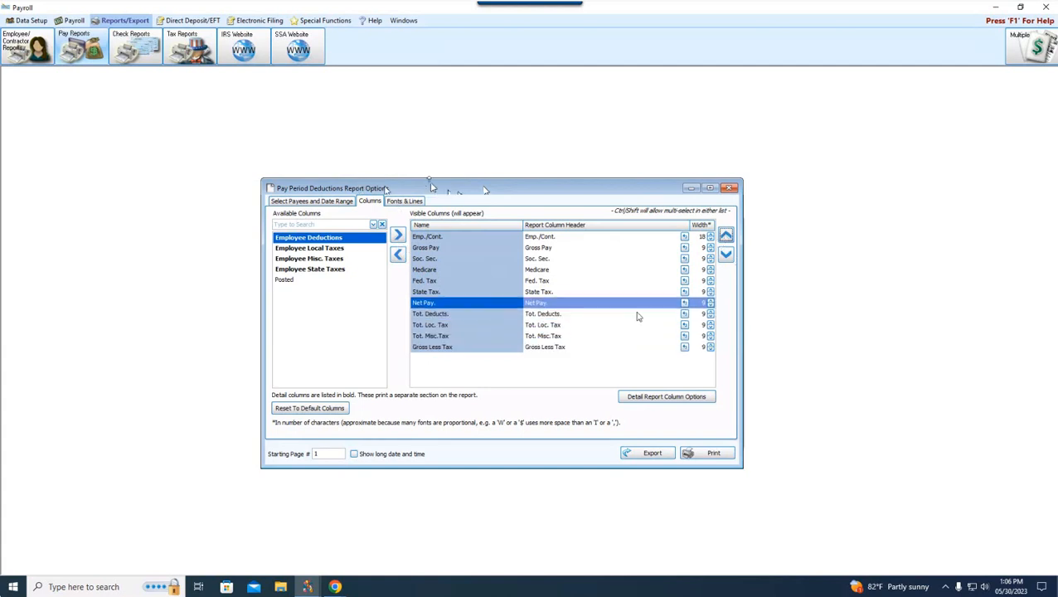
left_click(726, 236)
left_click(725, 236)
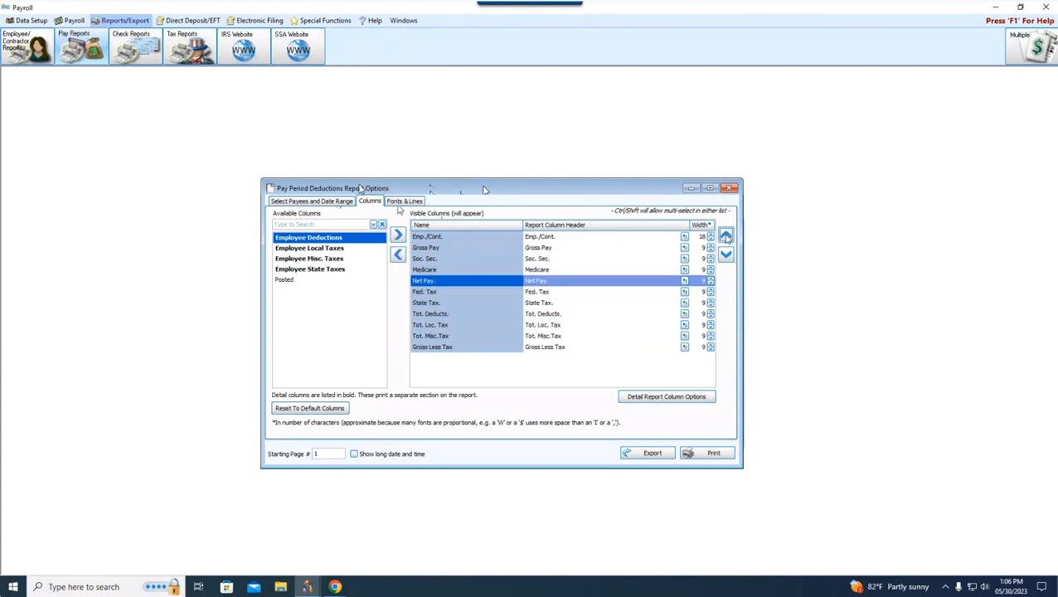
left_click(726, 236)
left_click(726, 236)
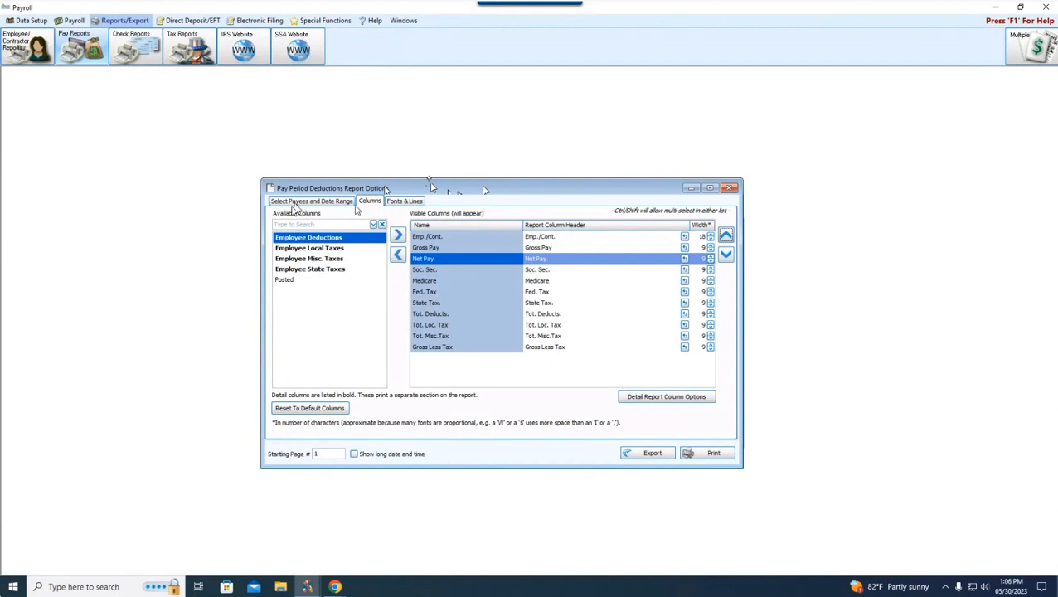
left_click(729, 188)
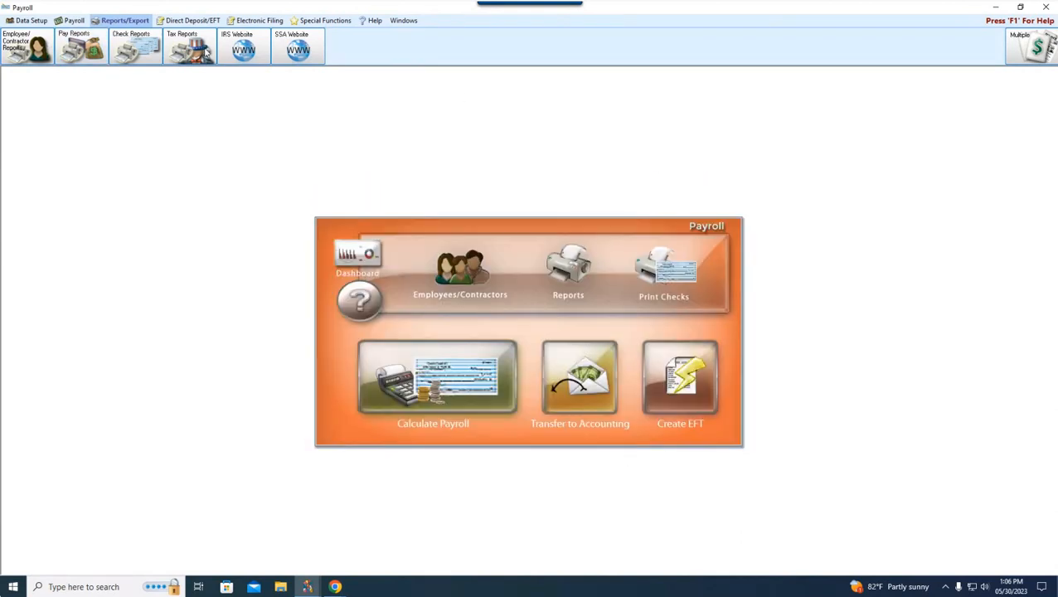
Step: View the options of the Taxable Earnings report under pay period earnings and close them
left_click(83, 48)
mouse_move(104, 74)
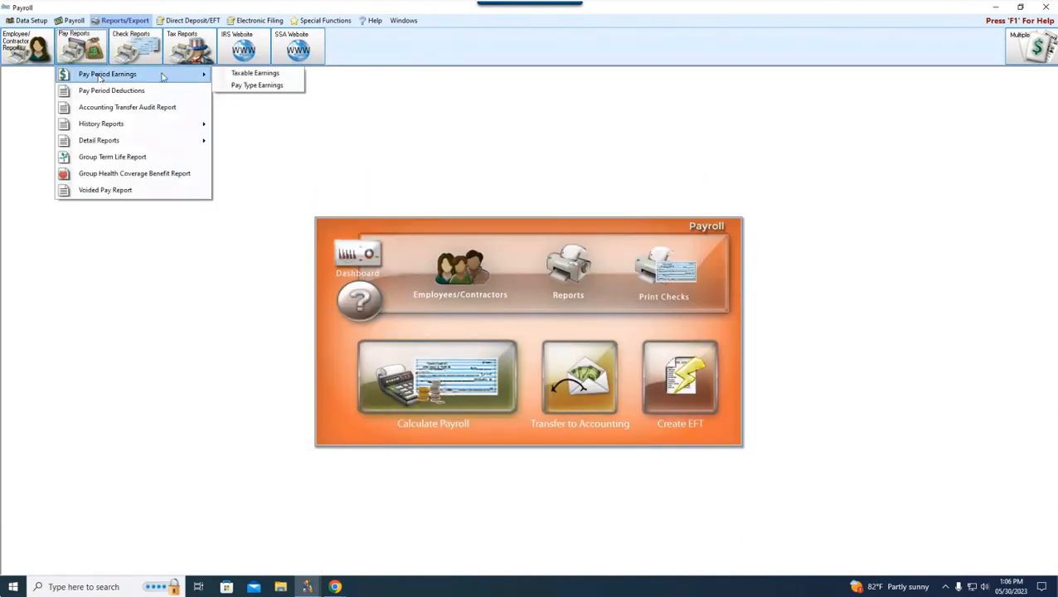
left_click(265, 74)
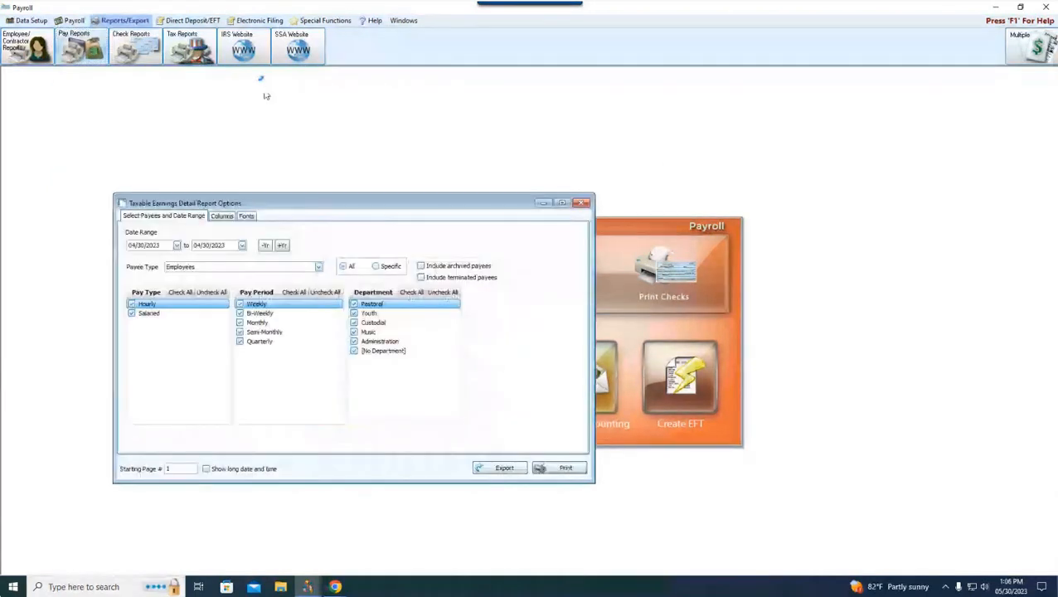
left_click(581, 203)
Step: Open the Accounting Transfer Audit Report options and check which fields it can be sorted by
left_click(90, 50)
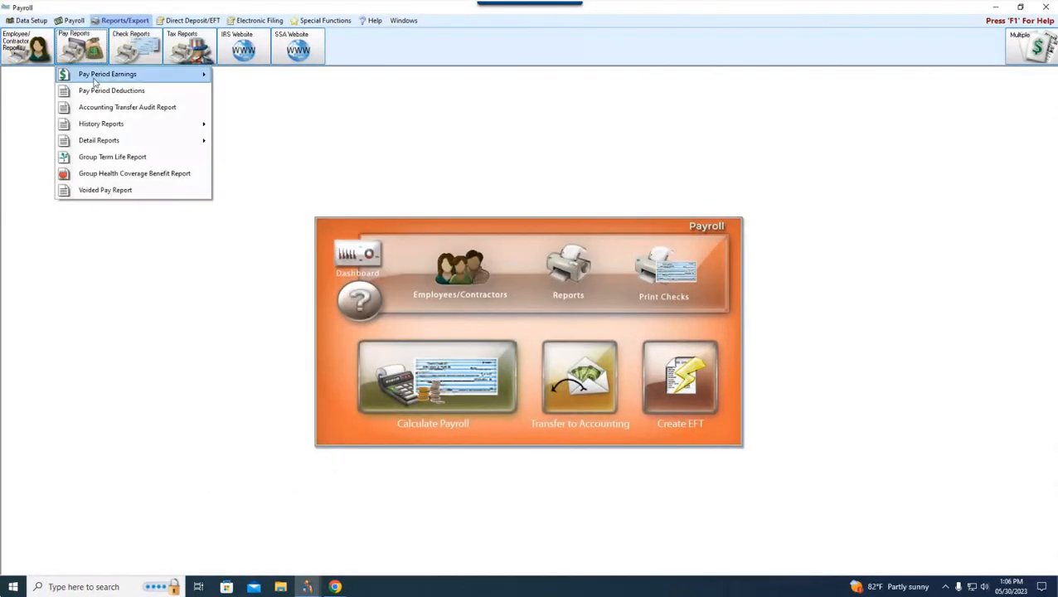
left_click(102, 106)
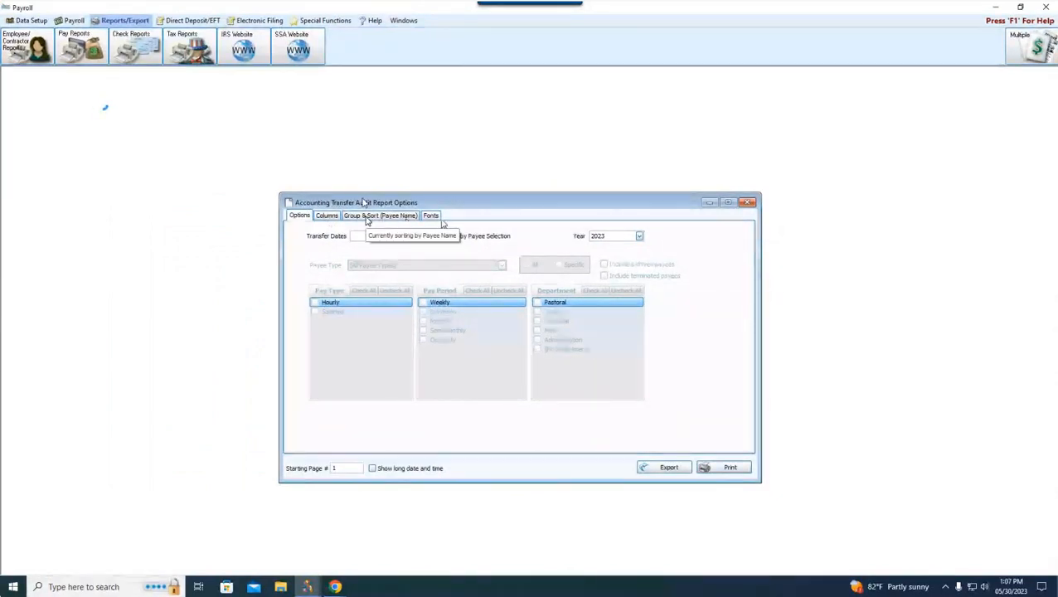
left_click(367, 219)
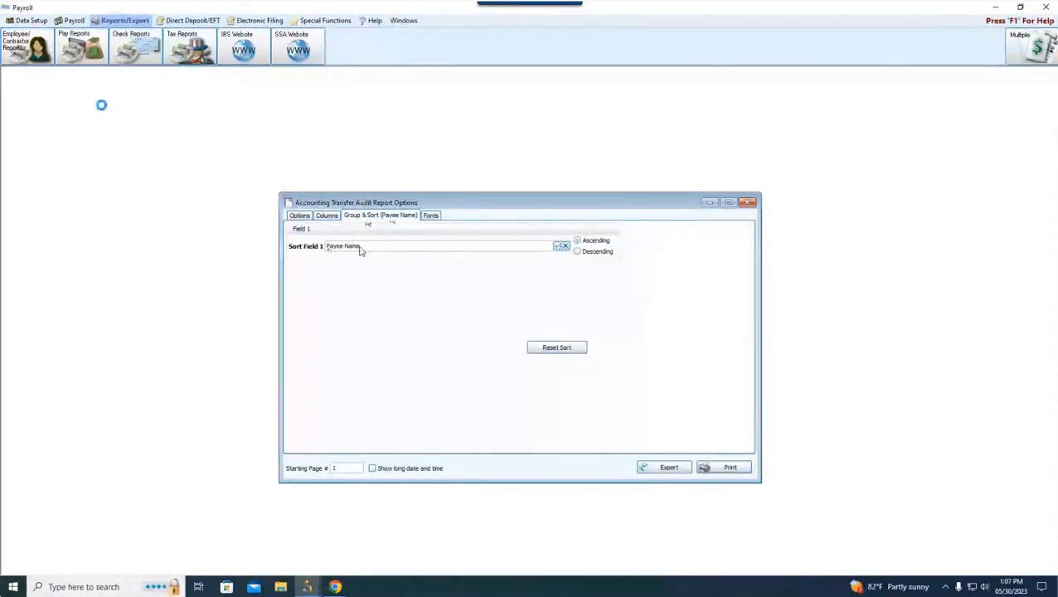
left_click(556, 247)
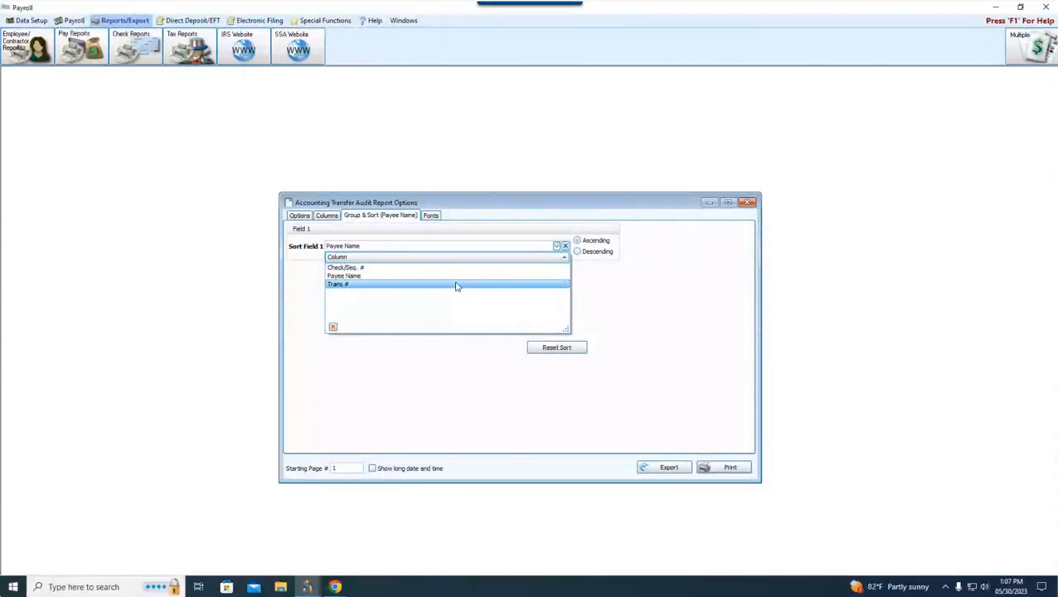
left_click(665, 208)
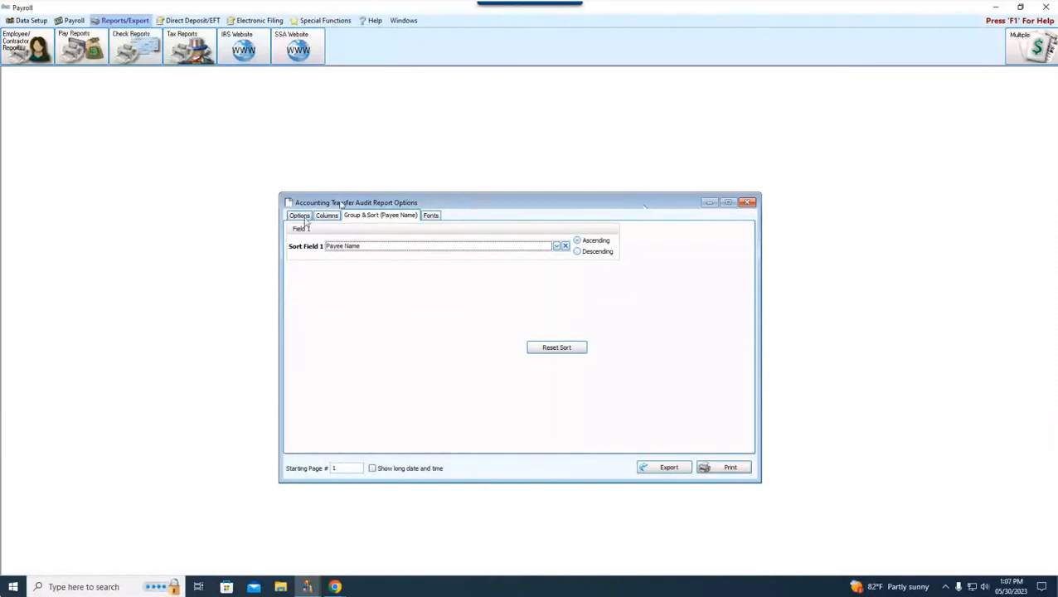
Step: Review the general options and visible columns of the Accounting Transfer Audit Report and close its window
left_click(300, 216)
left_click(327, 216)
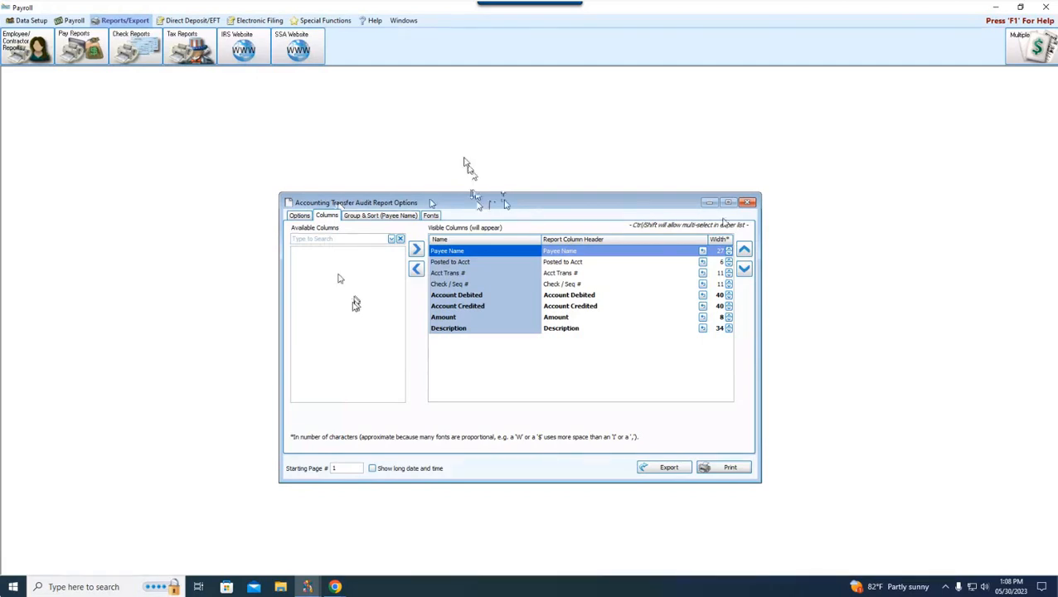
left_click(747, 202)
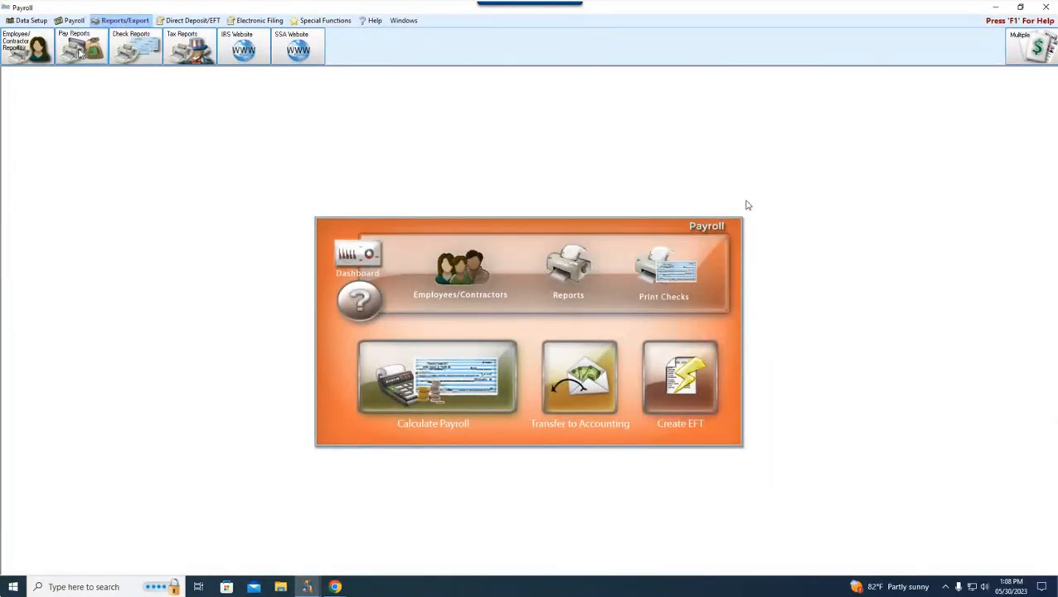
Step: Open the Multiple Reports window and browse its list of available reports
left_click(571, 276)
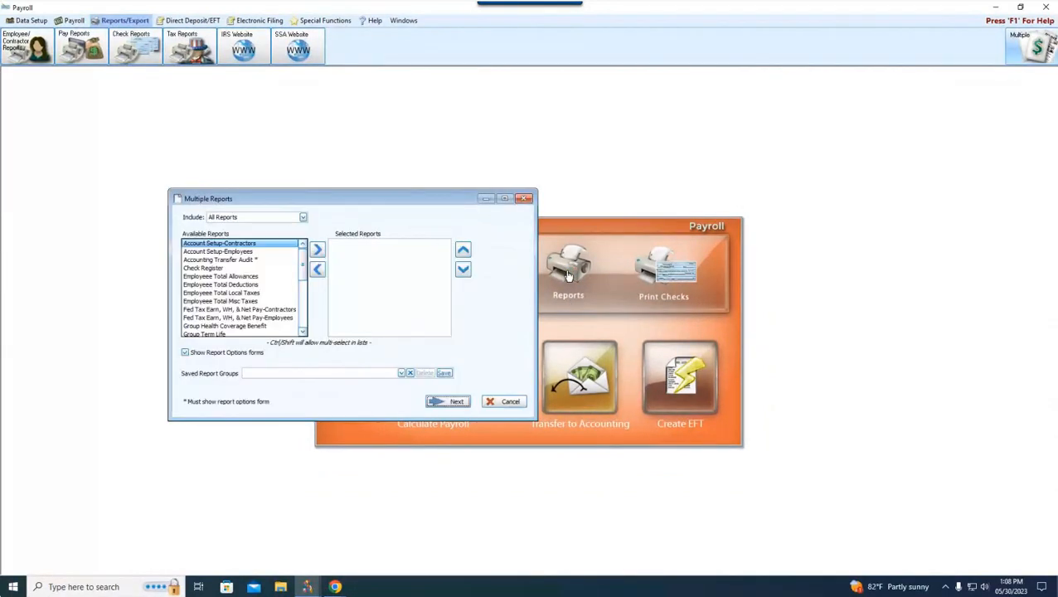
left_click_drag(363, 211, 513, 224)
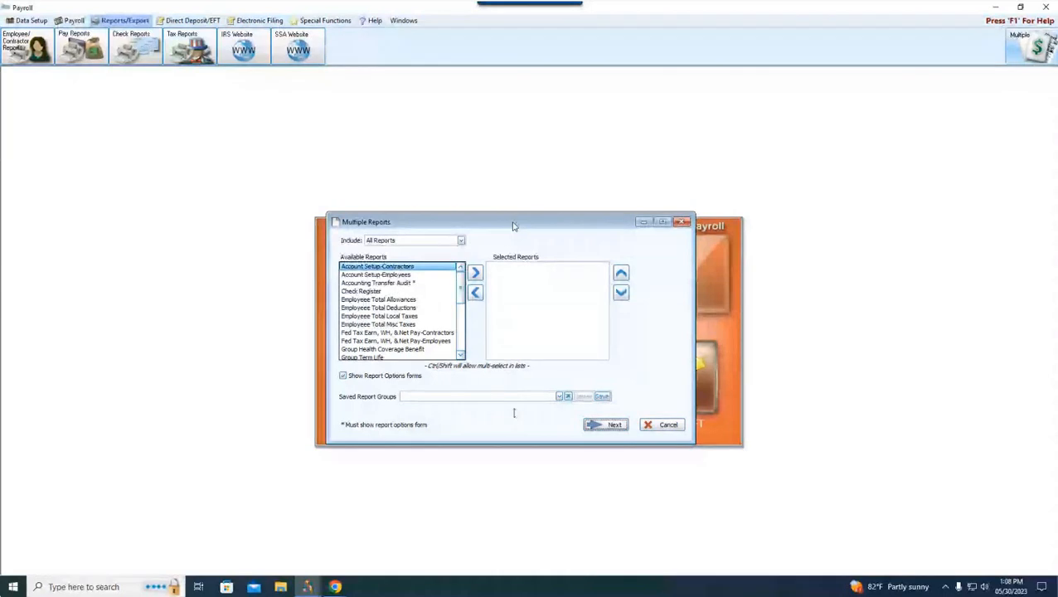
scroll(398, 316, "down", 3)
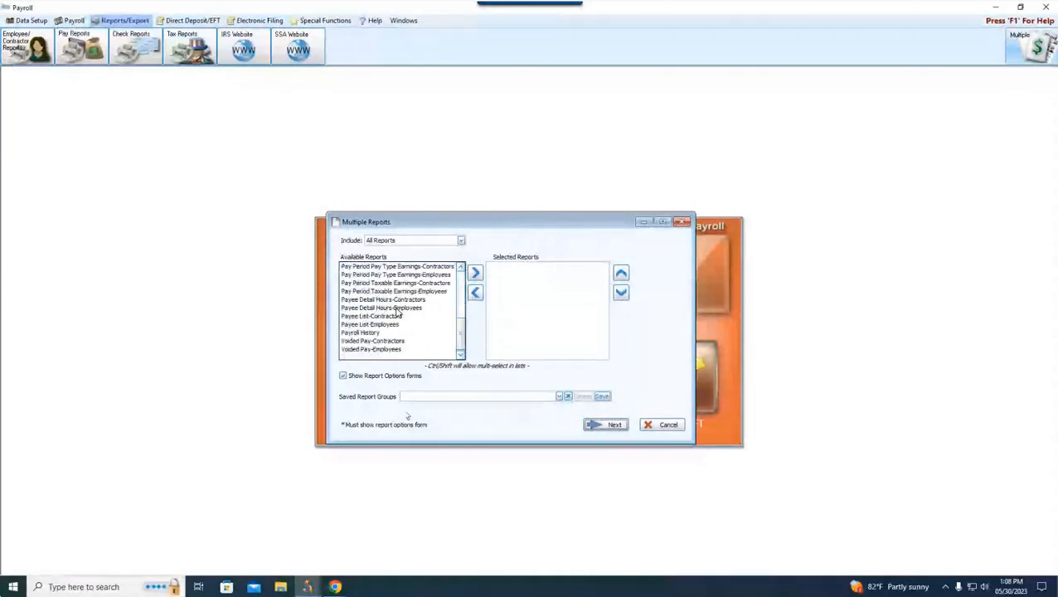
scroll(398, 311, "up", 3)
scroll(399, 303, "down", 5)
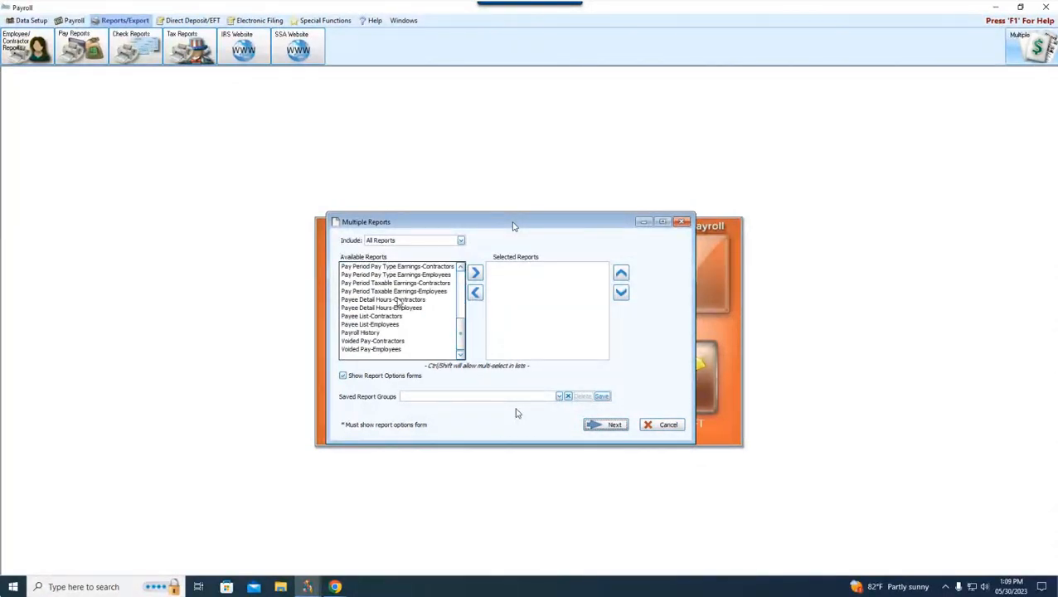
Step: Look through the available reports once more and close the Multiple Reports window
scroll(399, 302, "up", 5)
scroll(401, 304, "down", 5)
left_click(683, 224)
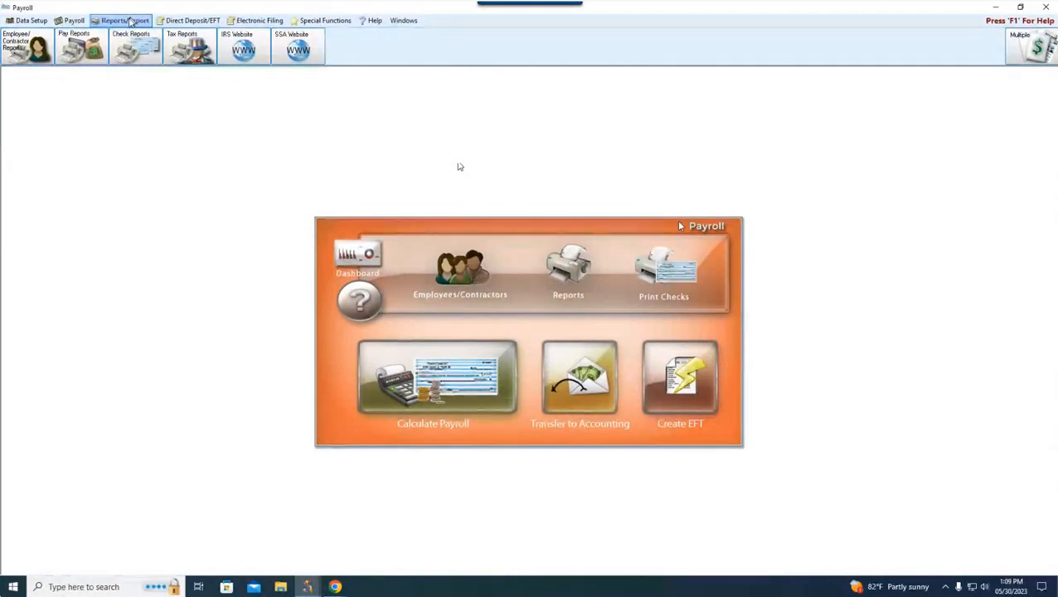
Step: Open the Pay Period Deductions report options and set the date range to 01/01/2023 through 01/31/2023
left_click(128, 21)
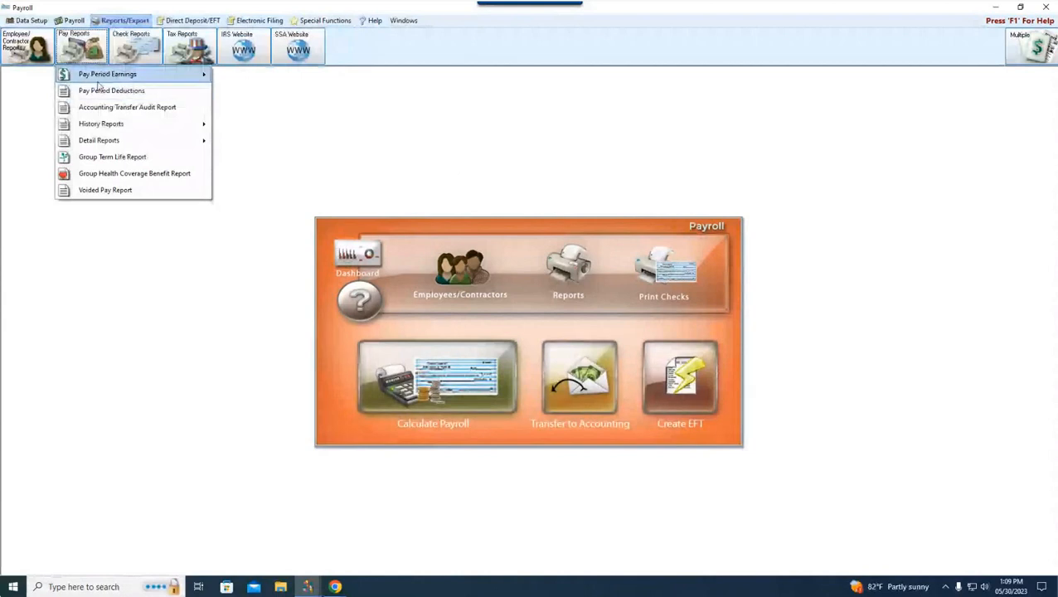
mouse_move(97, 80)
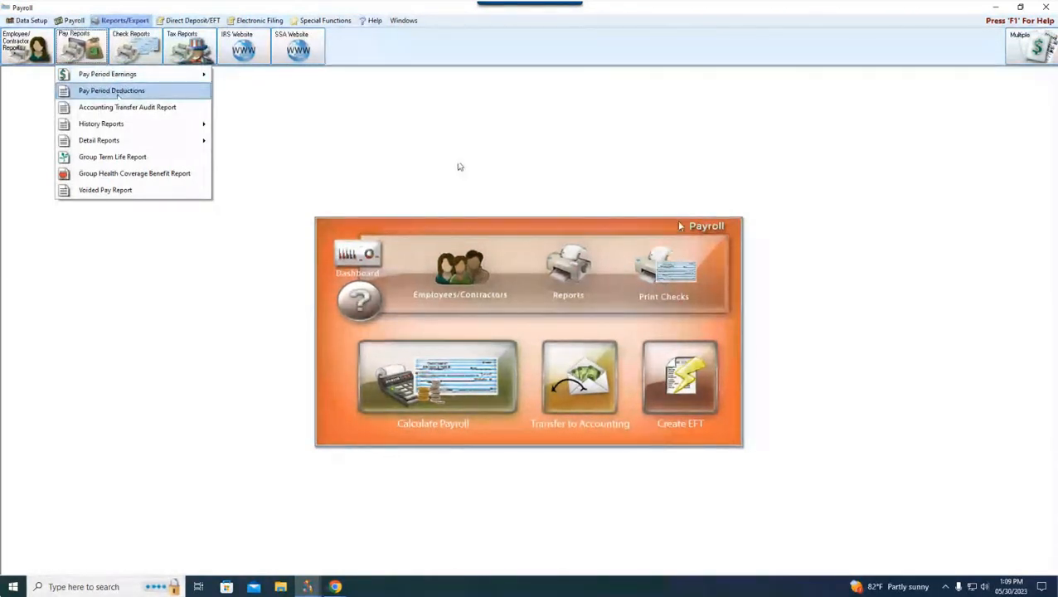
left_click(118, 92)
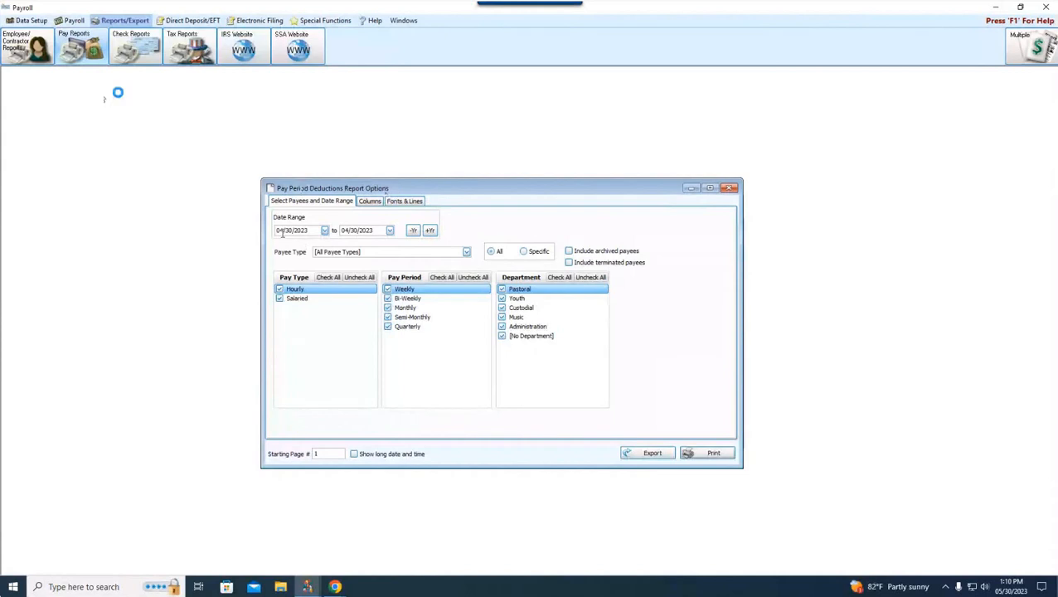
left_click_drag(284, 233, 241, 235)
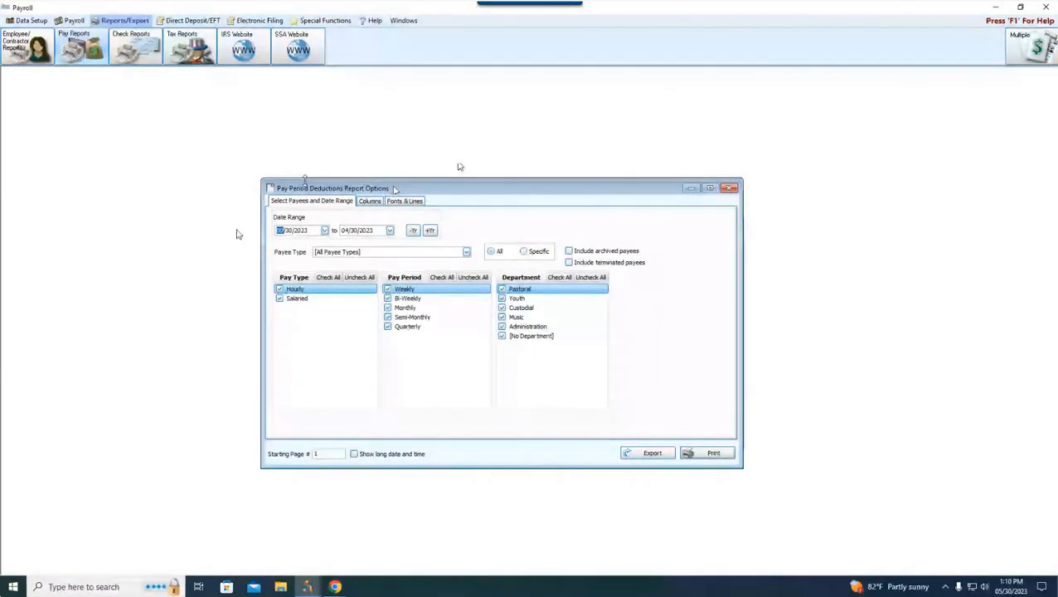
type("01/01")
key("Tab")
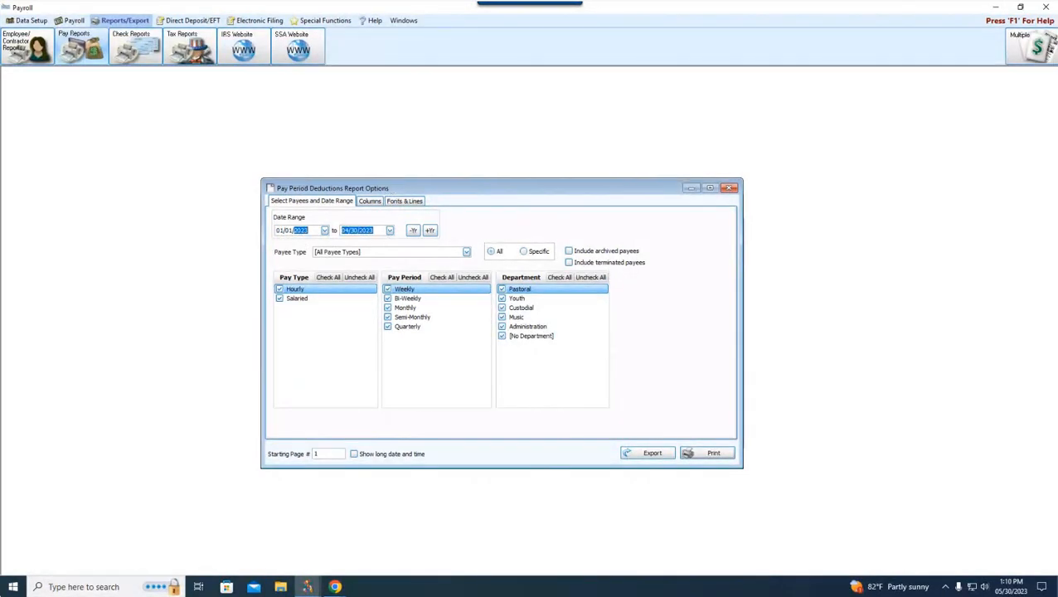
type("0131")
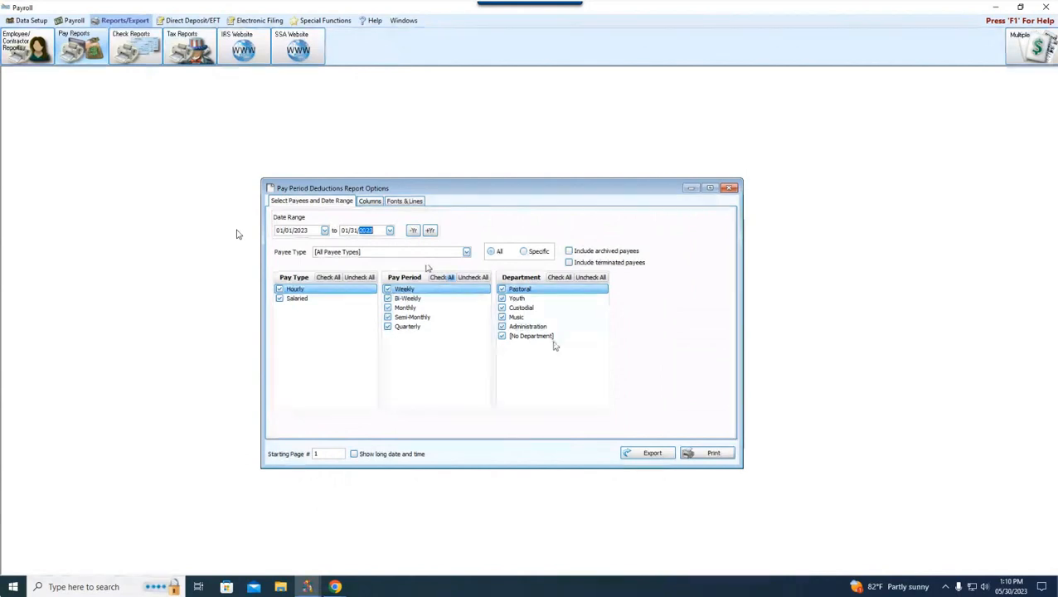
Step: Preview the Pay Period Deductions report enlarged to 140%, review its pay and tax columns, and close the report
left_click(713, 453)
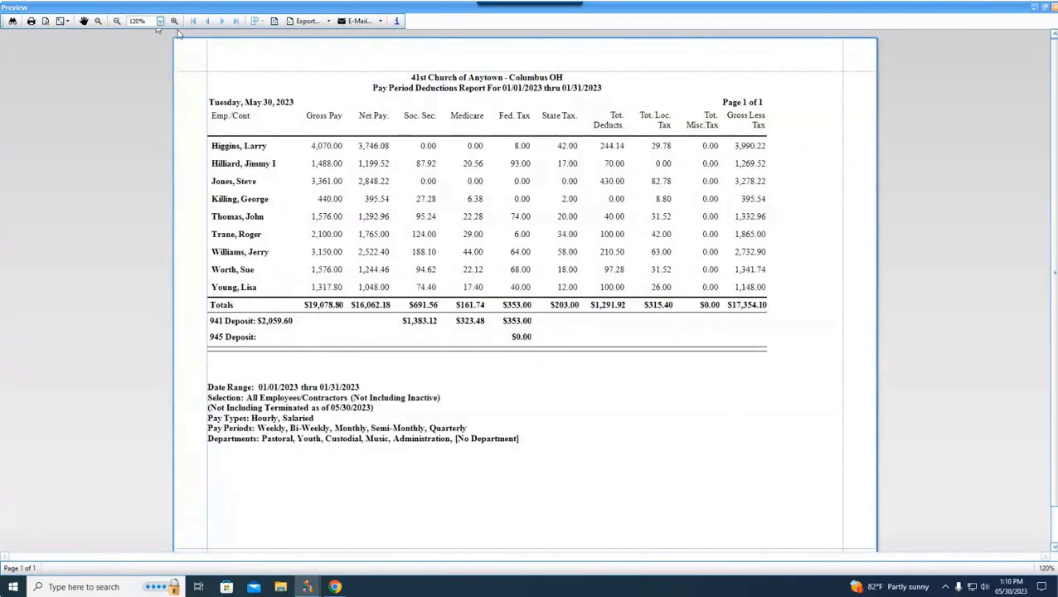
left_click(175, 23)
left_click(174, 23)
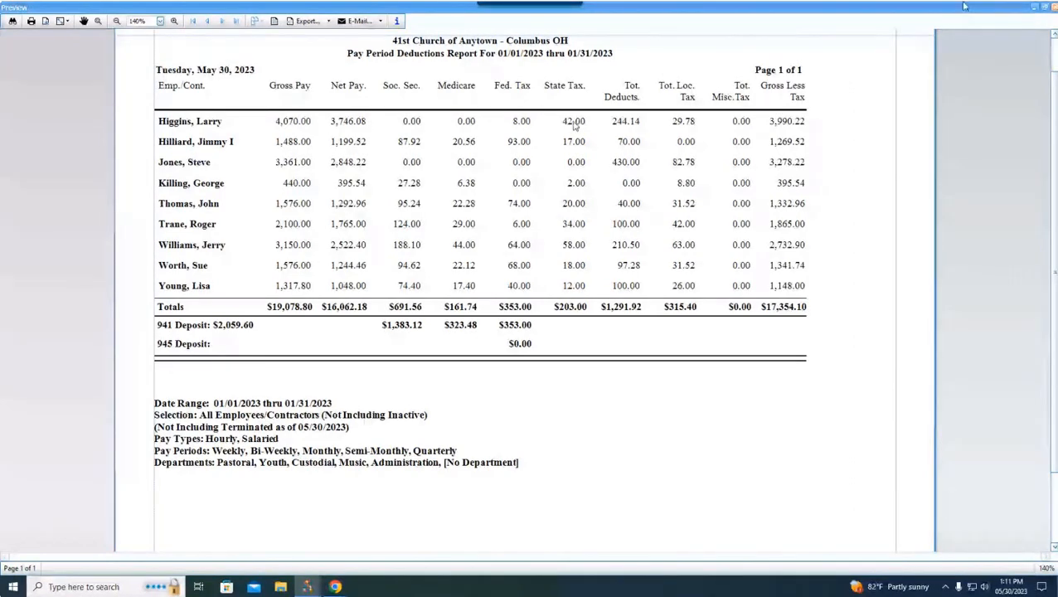
left_click(1052, 7)
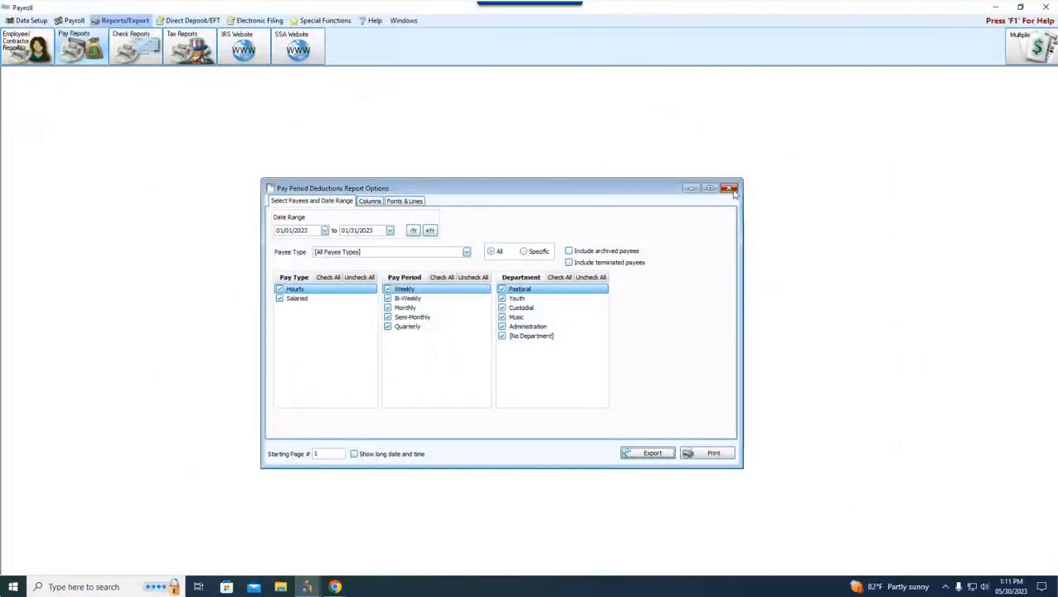
left_click(729, 190)
Step: Review the visible columns of the Federal Taxable Earnings, Withholdings, and Net Pay Detail history report and close its options
left_click(103, 37)
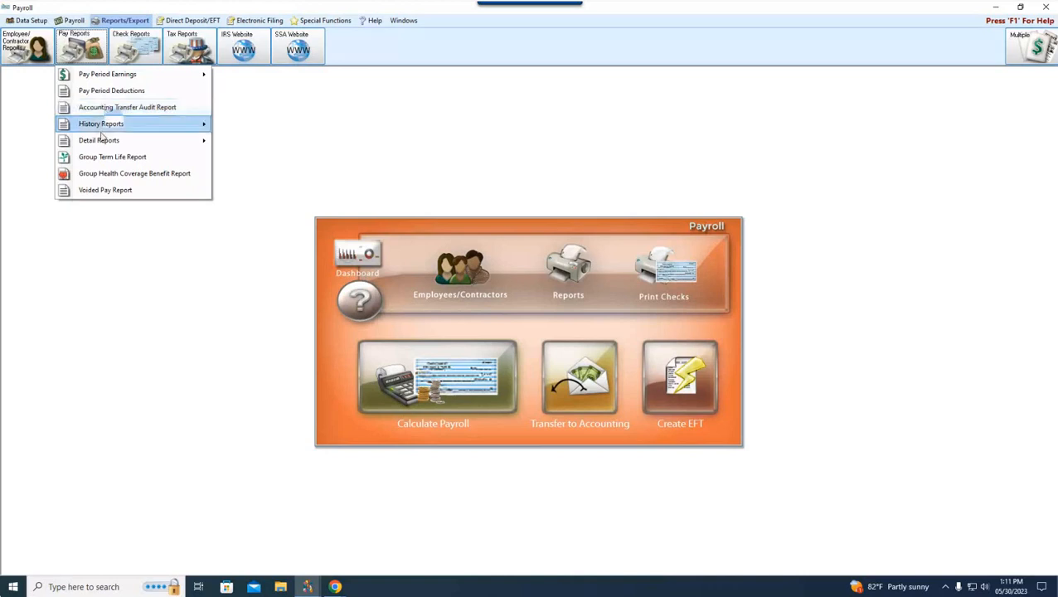
mouse_move(106, 130)
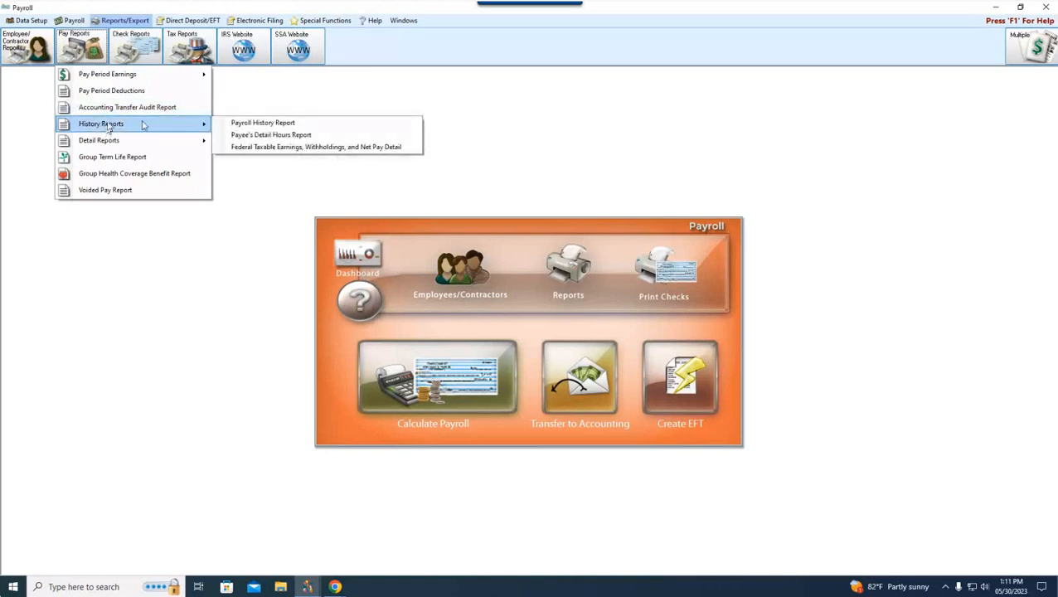
left_click(258, 148)
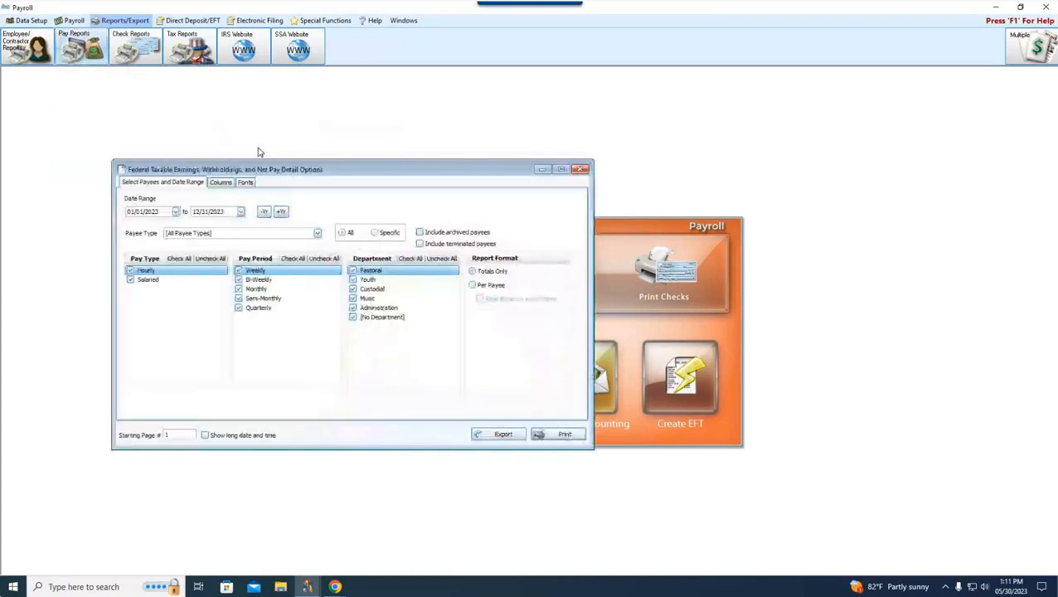
left_click(220, 184)
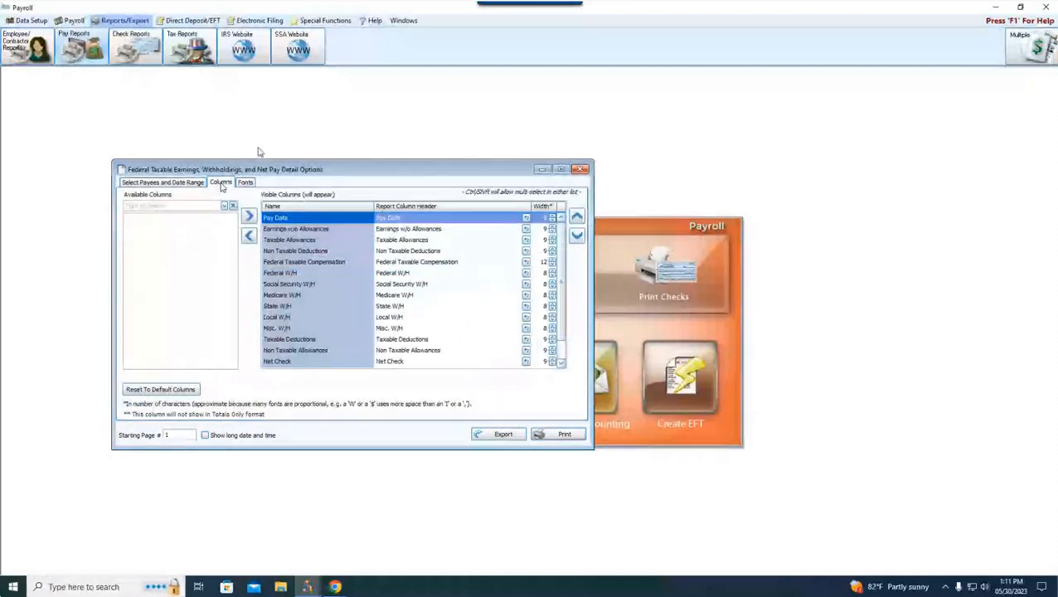
left_click(580, 170)
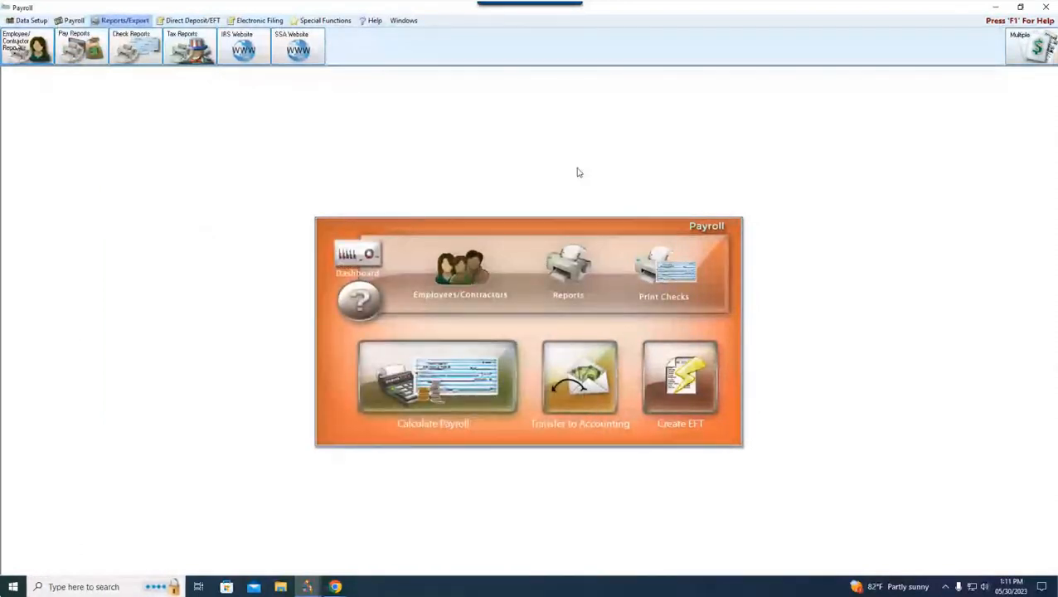
Step: Look through the available detail pay reports and the employee/contractor reports
left_click(83, 48)
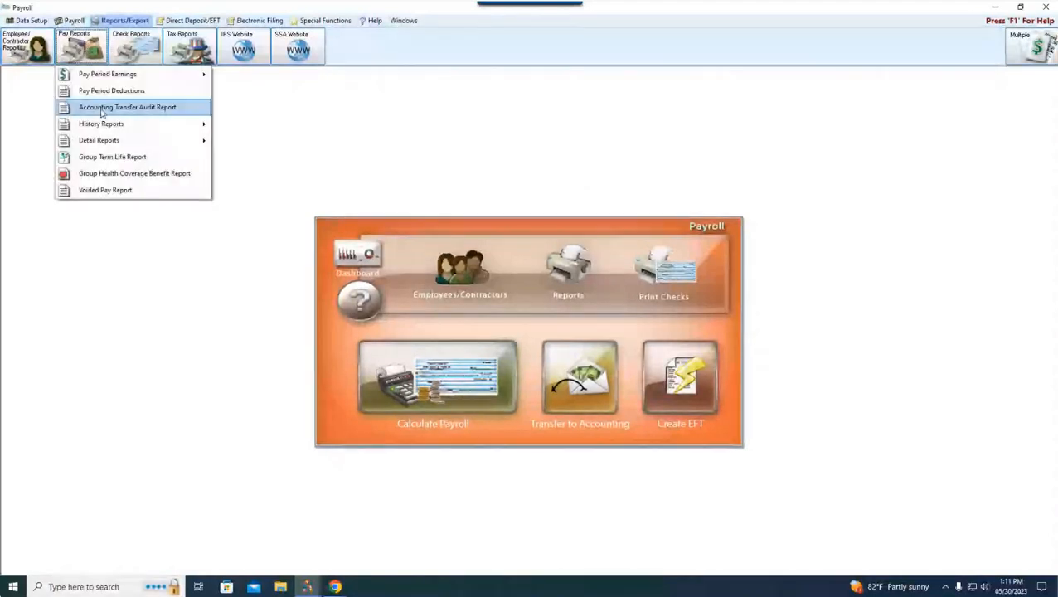
mouse_move(172, 143)
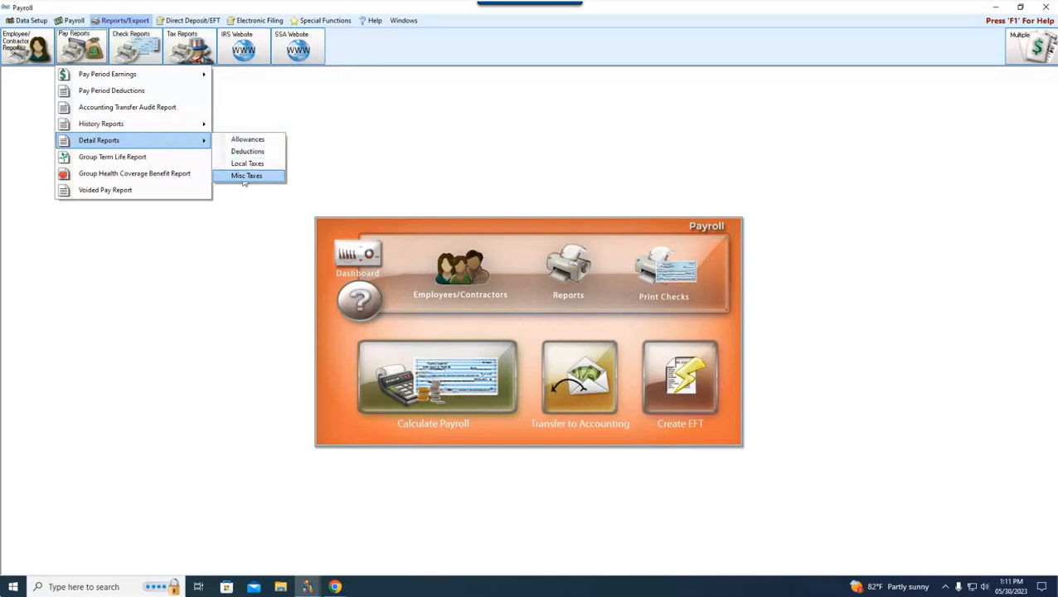
left_click(245, 210)
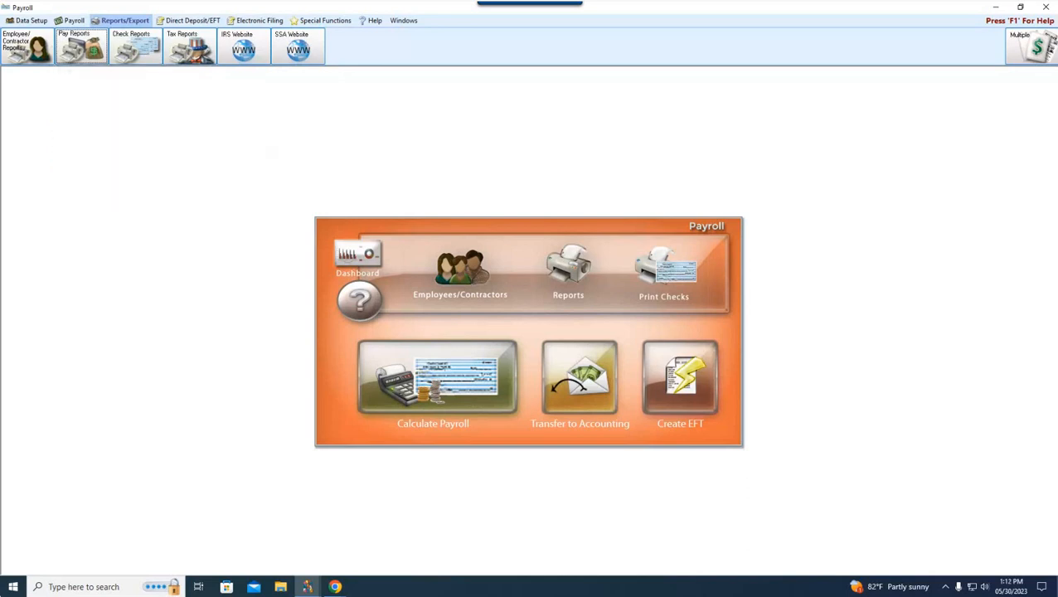
left_click(28, 46)
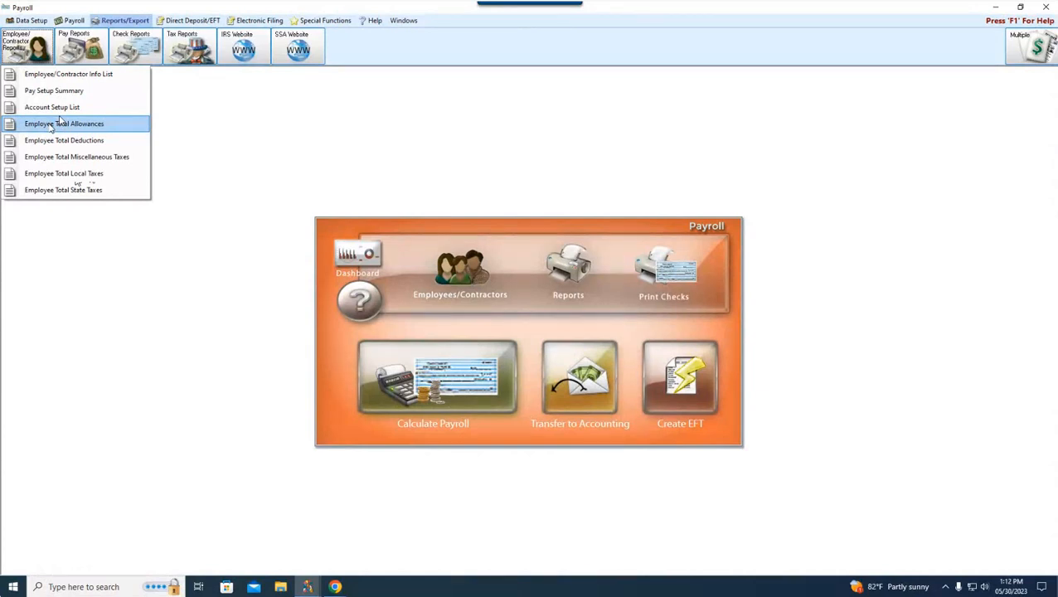
Step: Open the options of the Deductions detail pay report and show its column settings
left_click(75, 57)
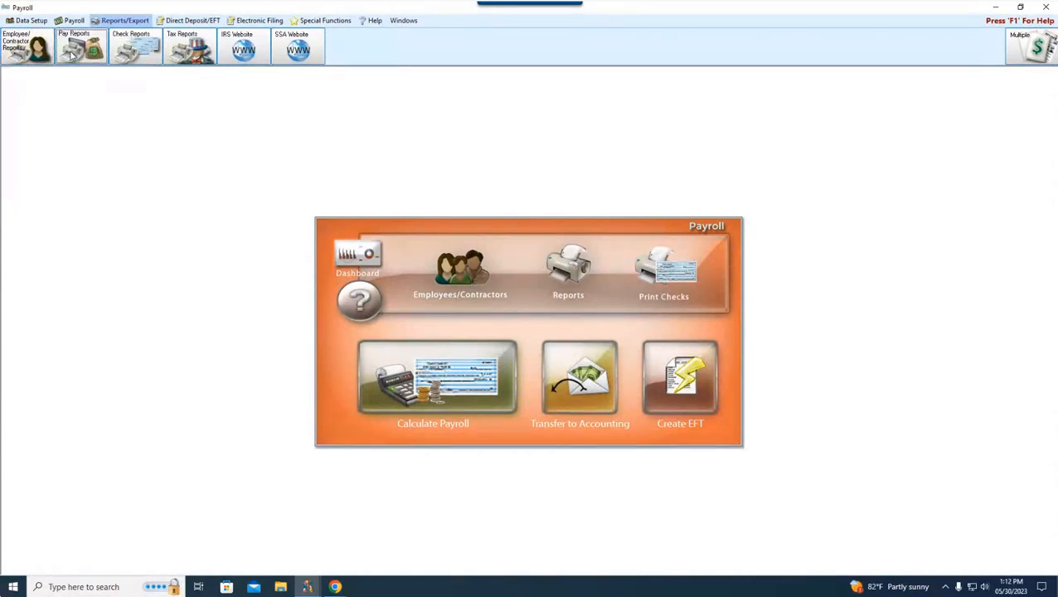
mouse_move(96, 146)
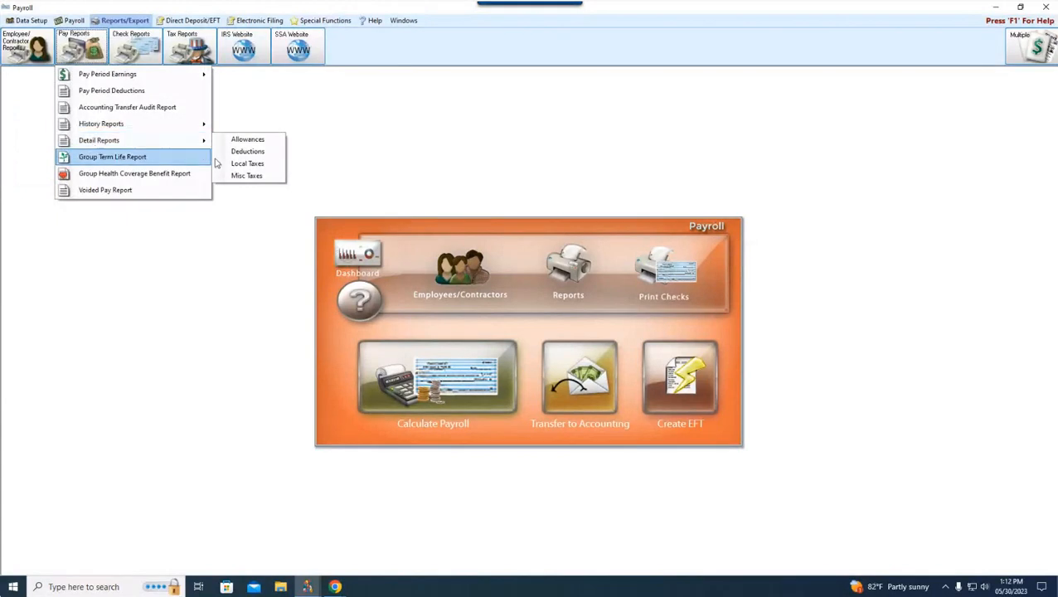
left_click(256, 150)
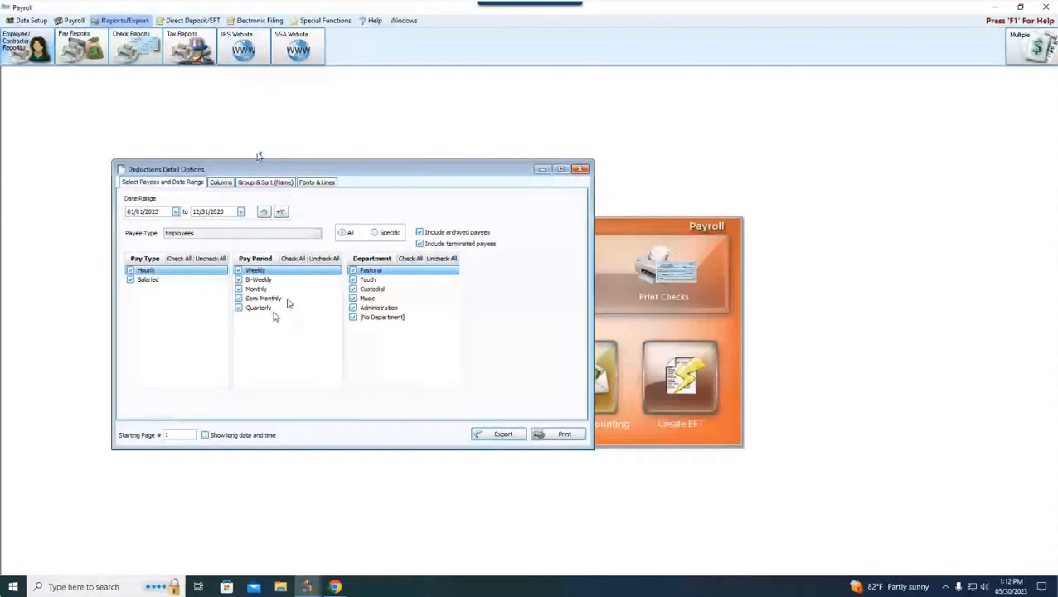
left_click(226, 185)
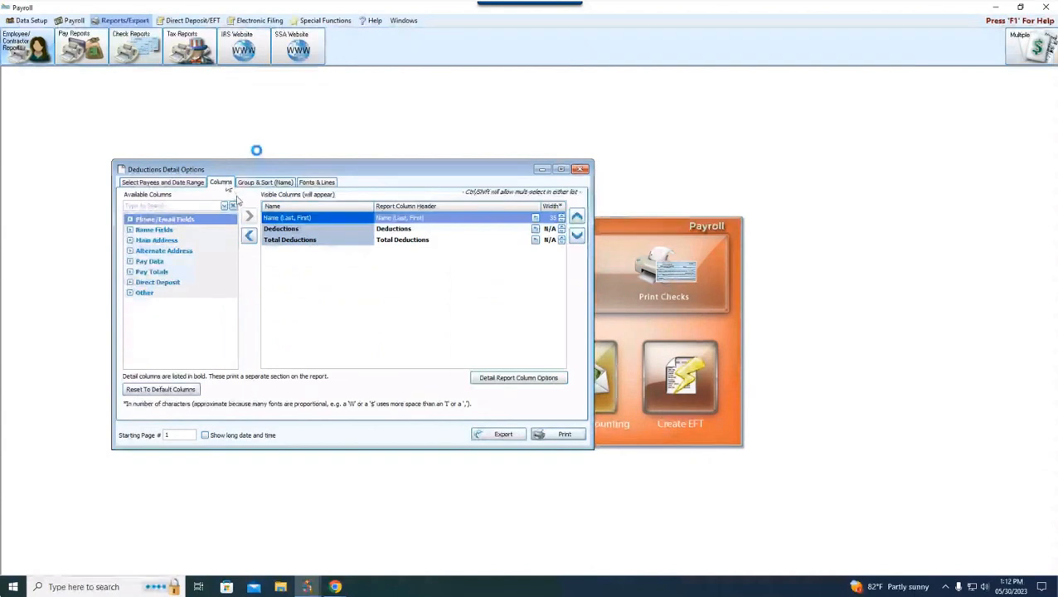
Step: Examine the available phone/email, name, main address and alternate address columns for the Deductions Detail report
left_click(130, 219)
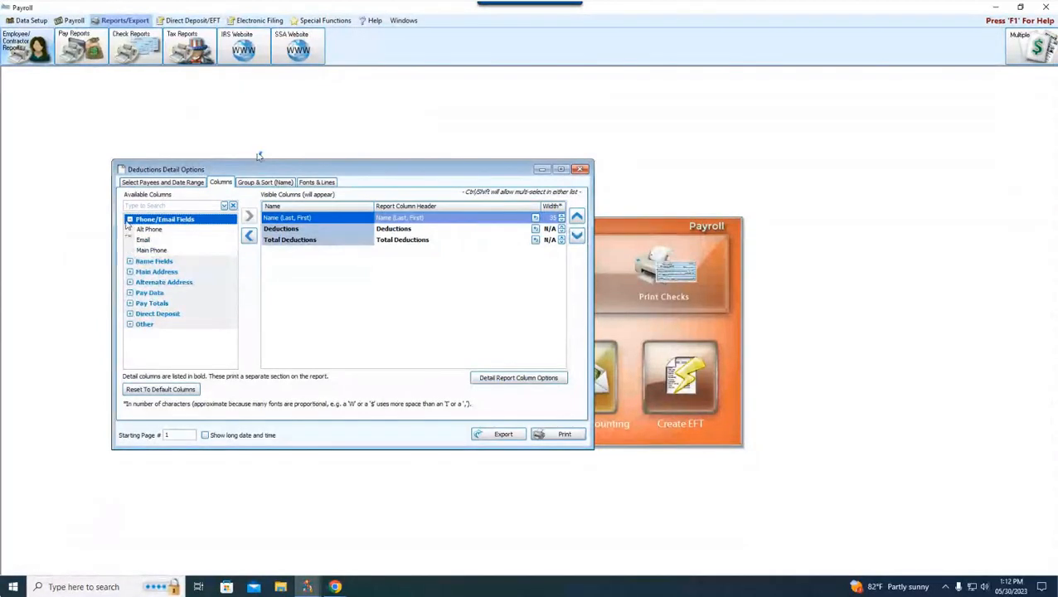
left_click(130, 219)
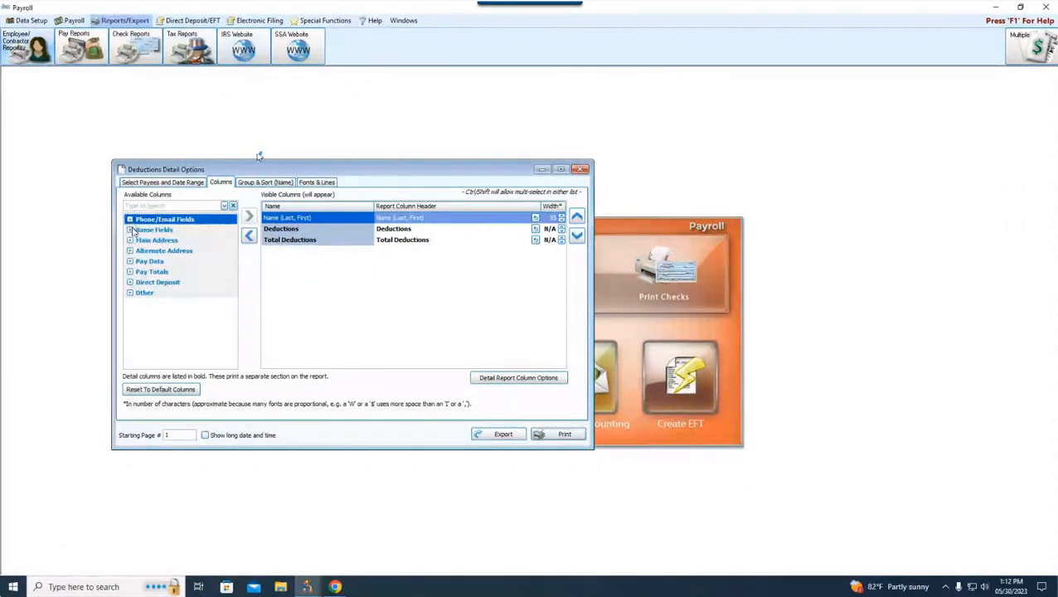
left_click(131, 229)
left_click(129, 229)
left_click(129, 240)
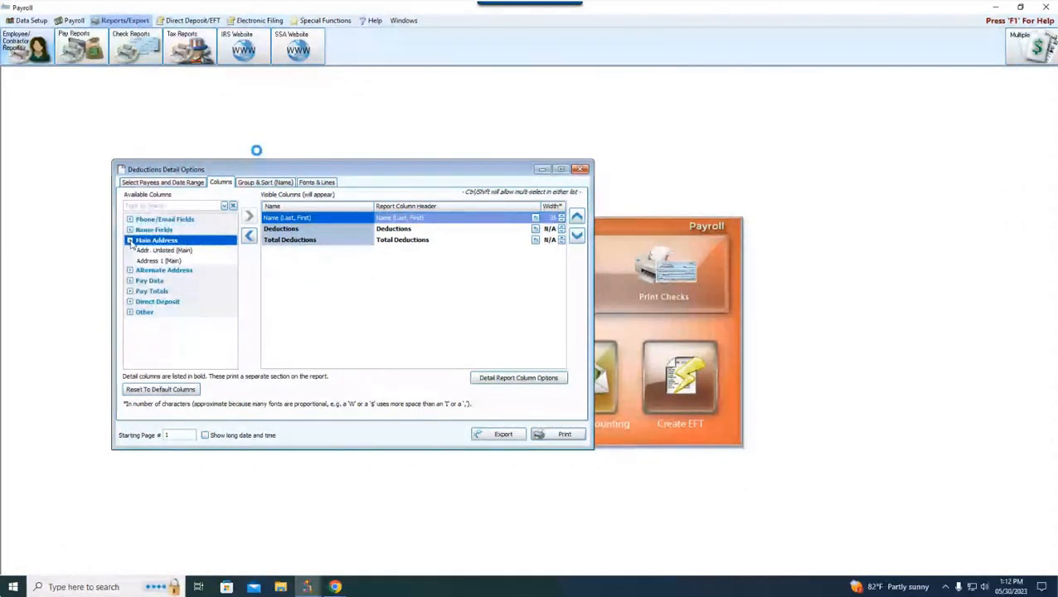
left_click(129, 240)
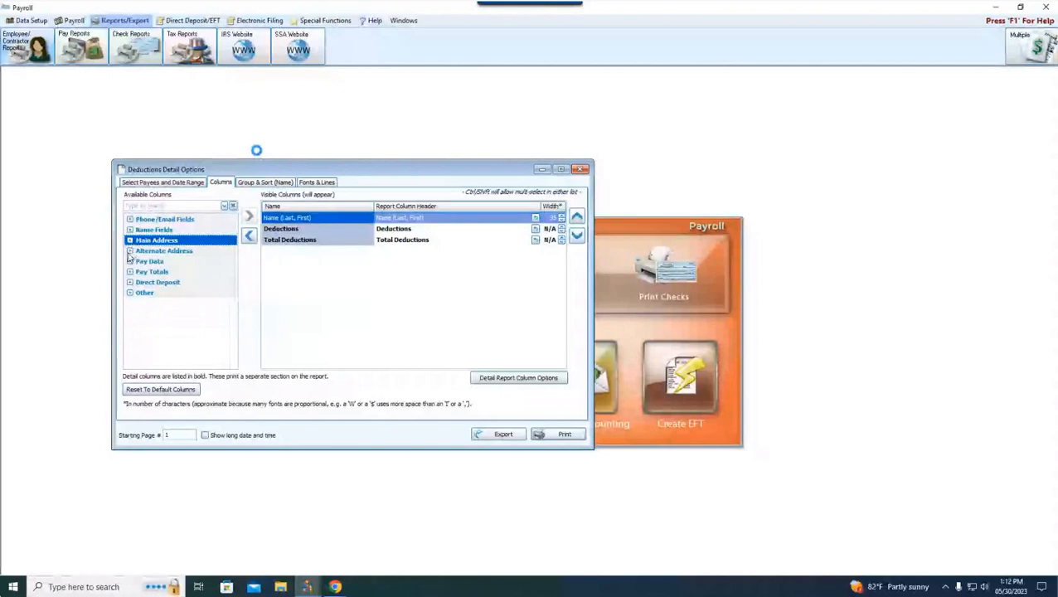
left_click(129, 251)
left_click(129, 252)
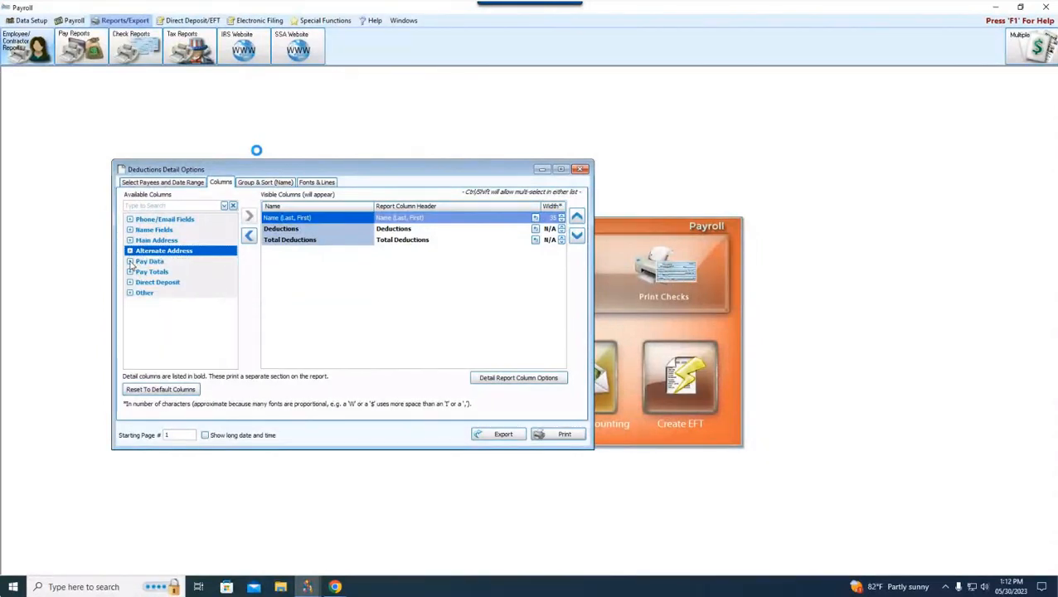
Step: Examine the available pay data, pay totals, direct deposit and other columns for the Deductions Detail report
left_click(129, 262)
scroll(166, 290, "down", 5)
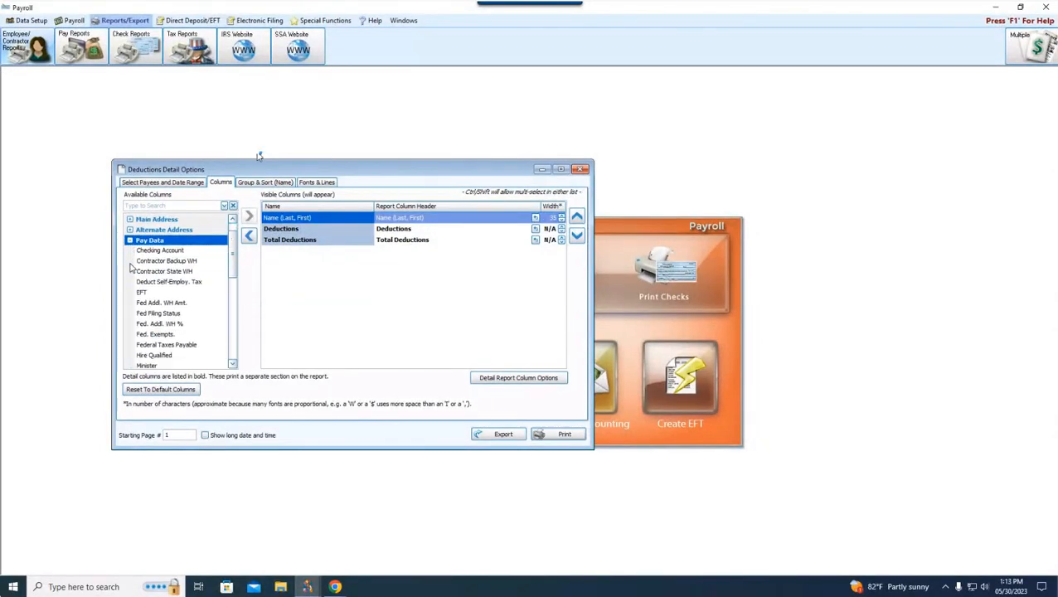
scroll(130, 267, "up", 2)
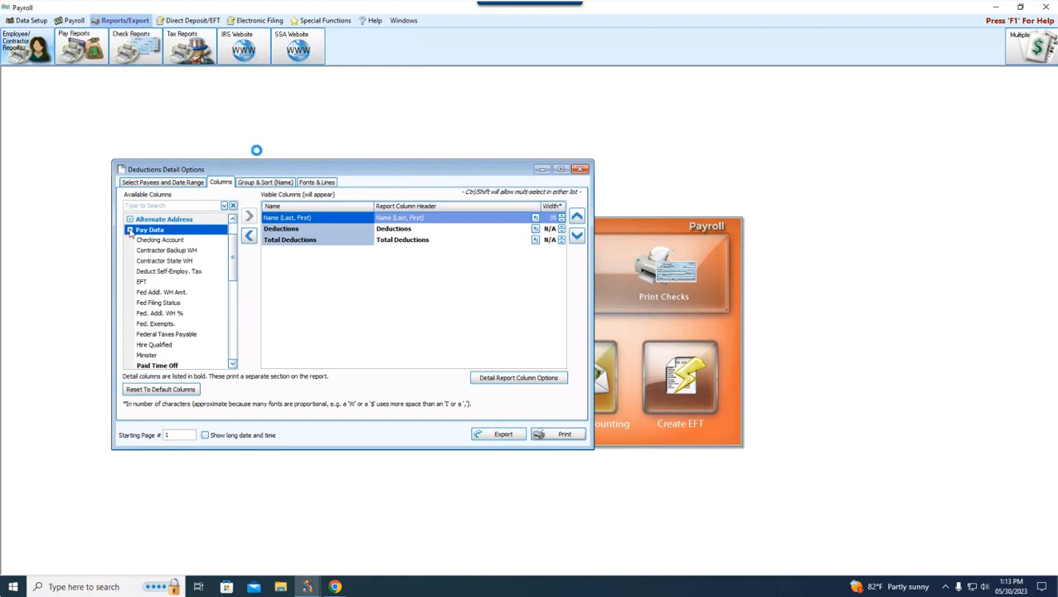
left_click(130, 230)
left_click(130, 273)
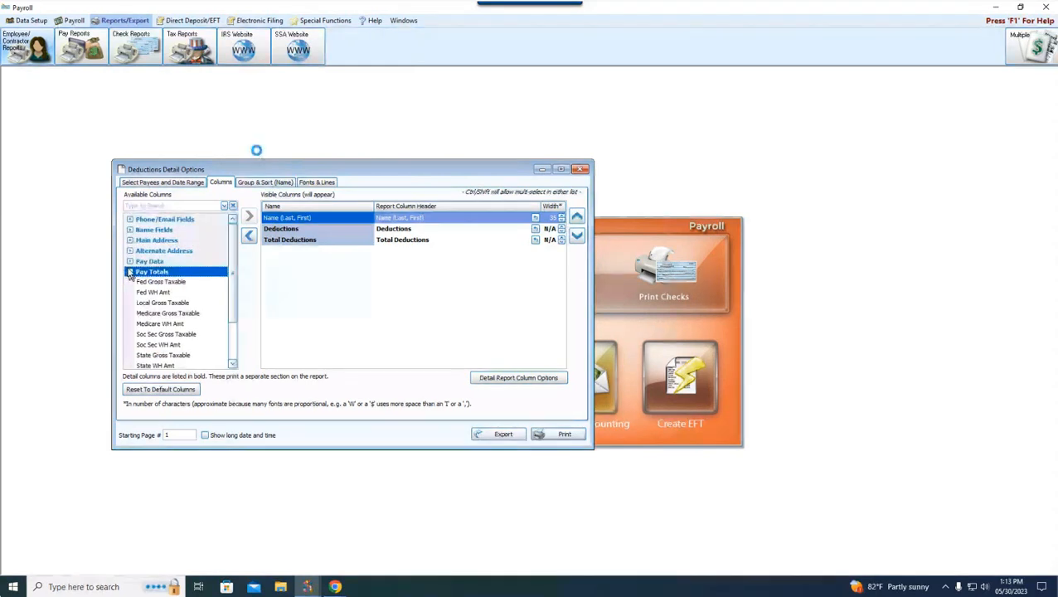
left_click(130, 274)
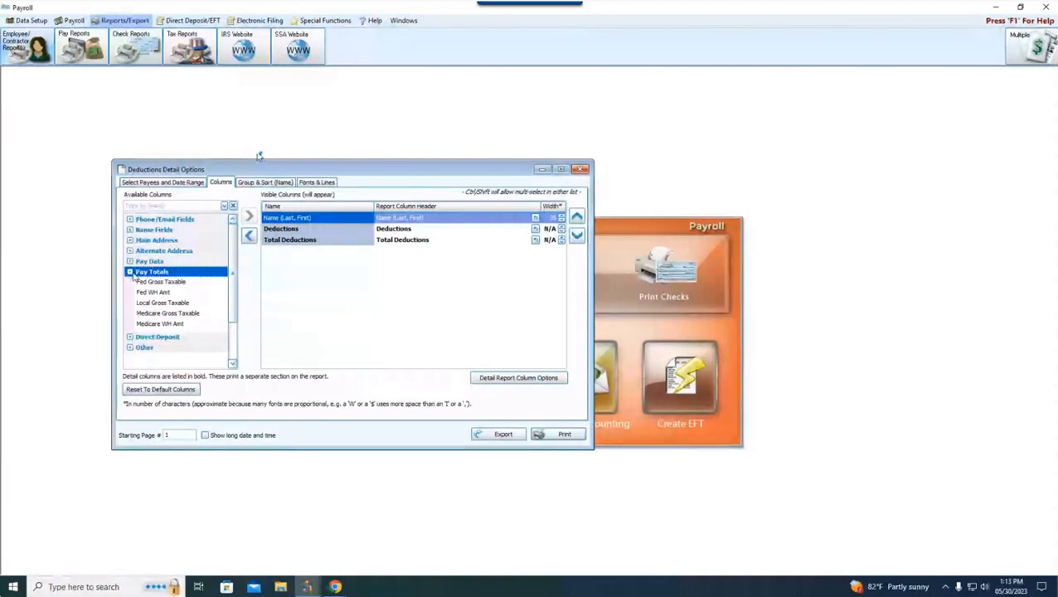
left_click(130, 282)
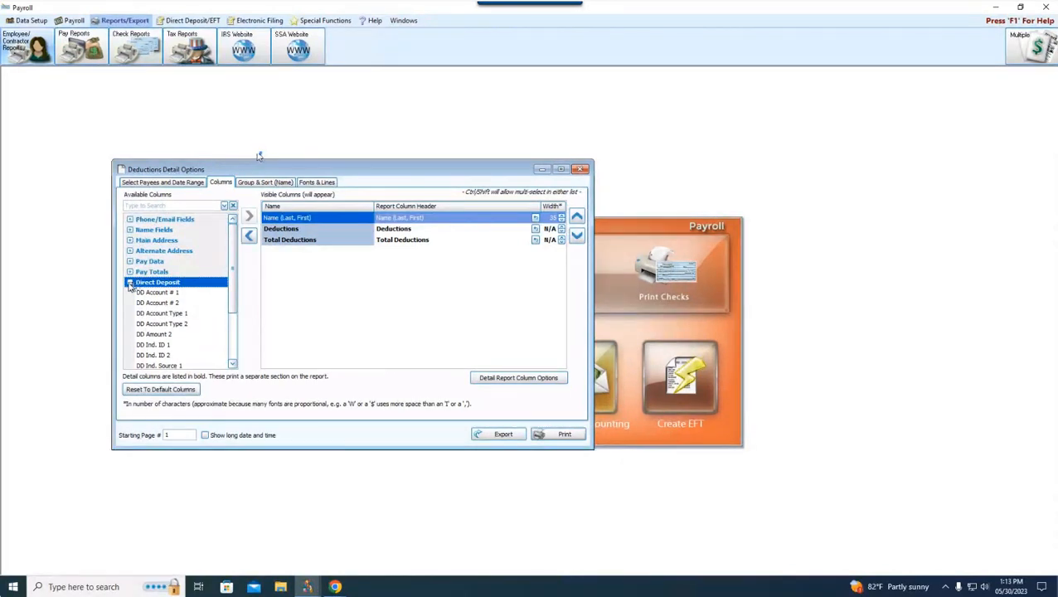
left_click(130, 283)
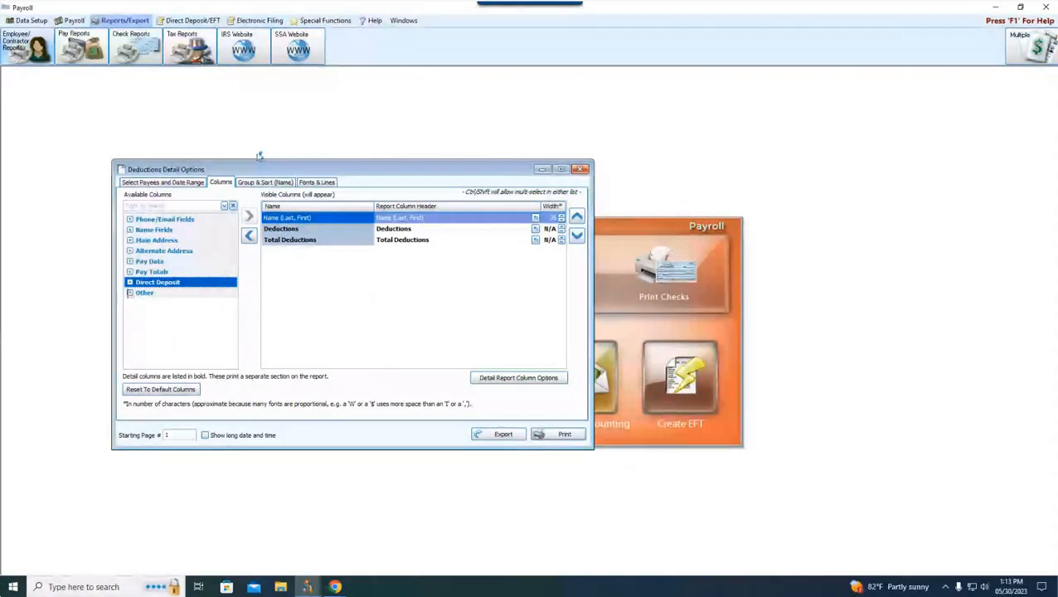
left_click(130, 294)
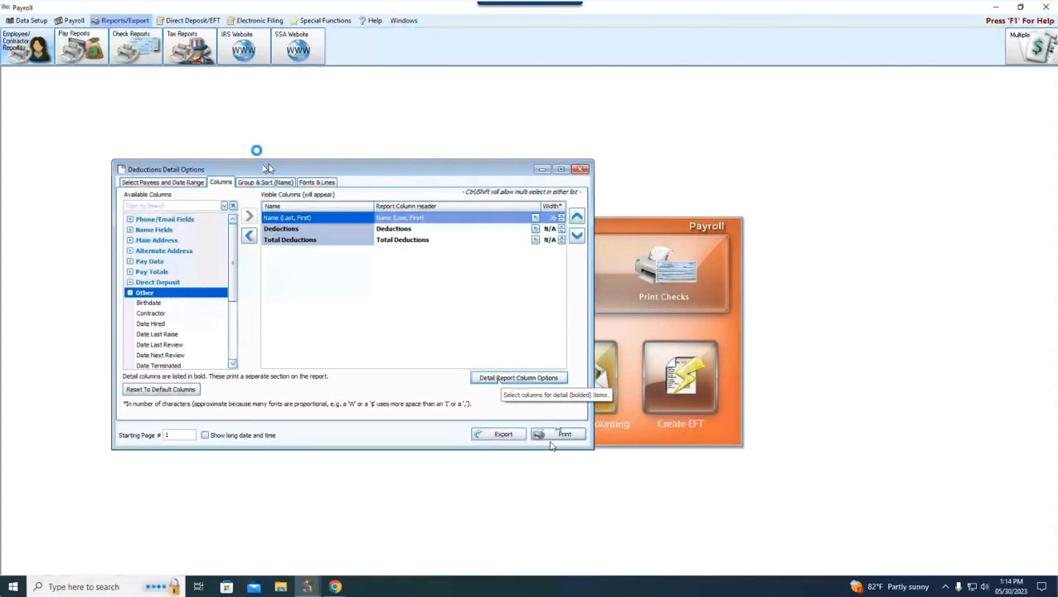
Step: Examine the detail column options of the Deductions Detail report and preview the report with its current columns
left_click(518, 379)
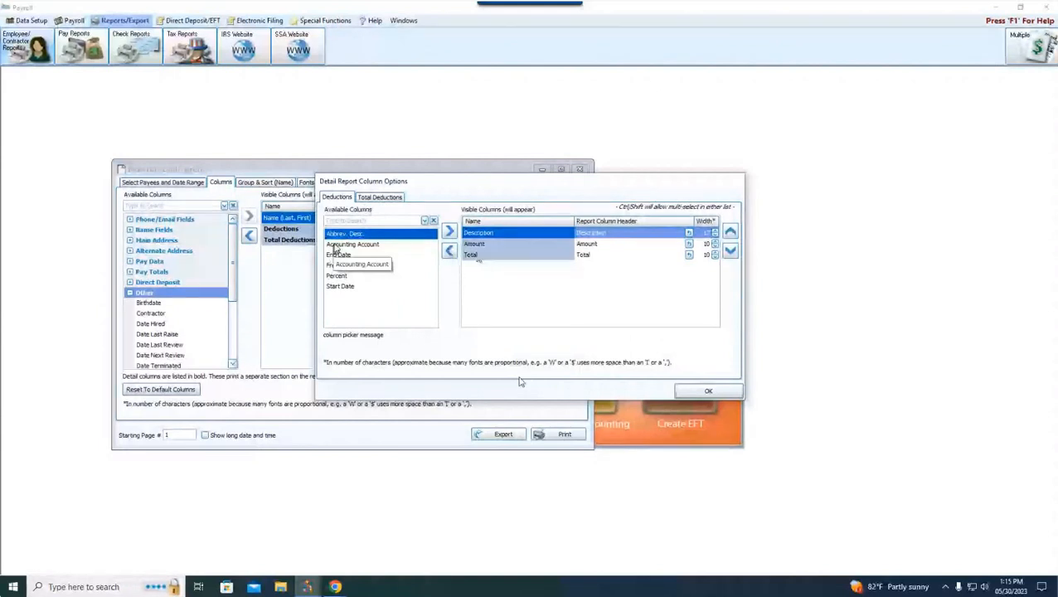
left_click(710, 392)
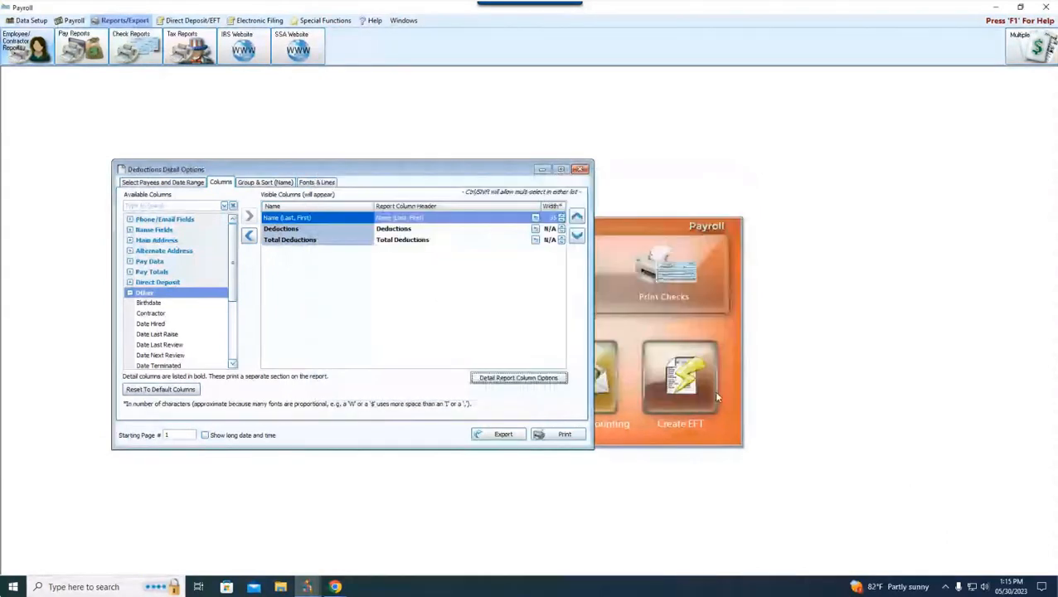
left_click(558, 443)
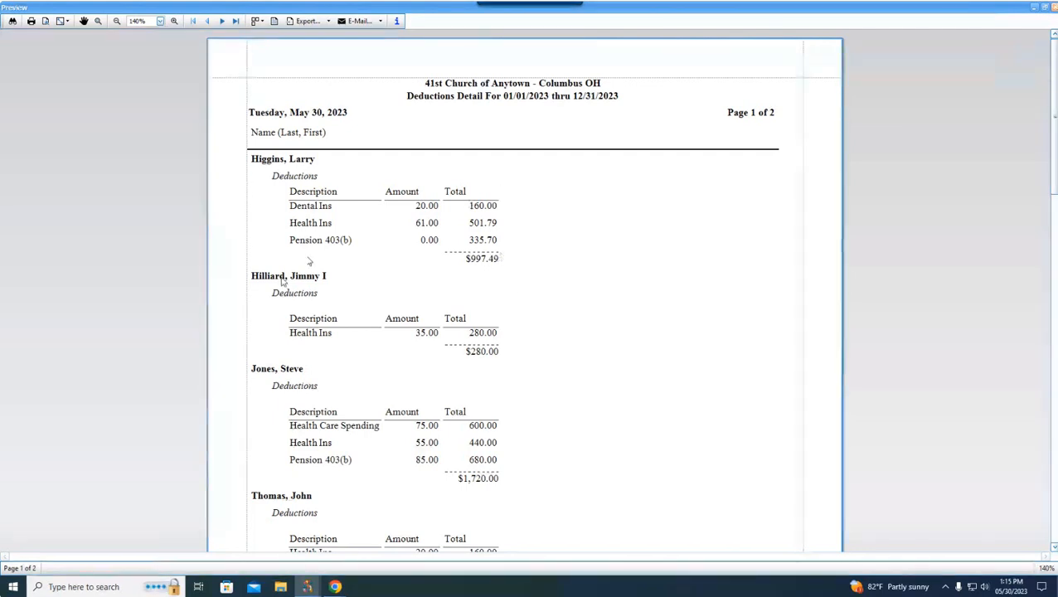
left_click(1054, 7)
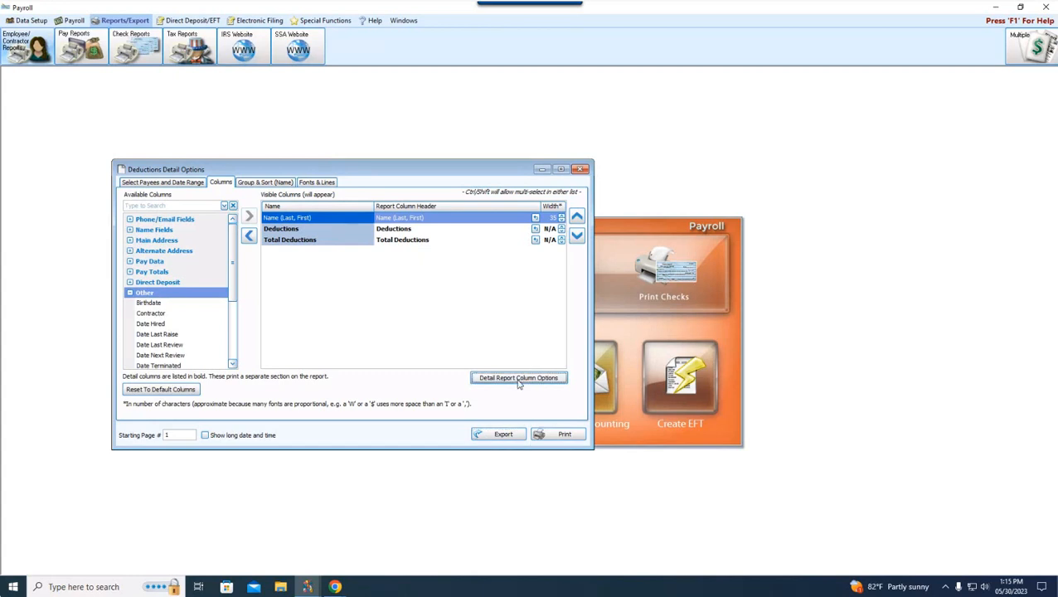
Step: Add the Frequency, Percent and Accounting Account columns to the report's deductions section and preview the Deductions Detail report
left_click(518, 377)
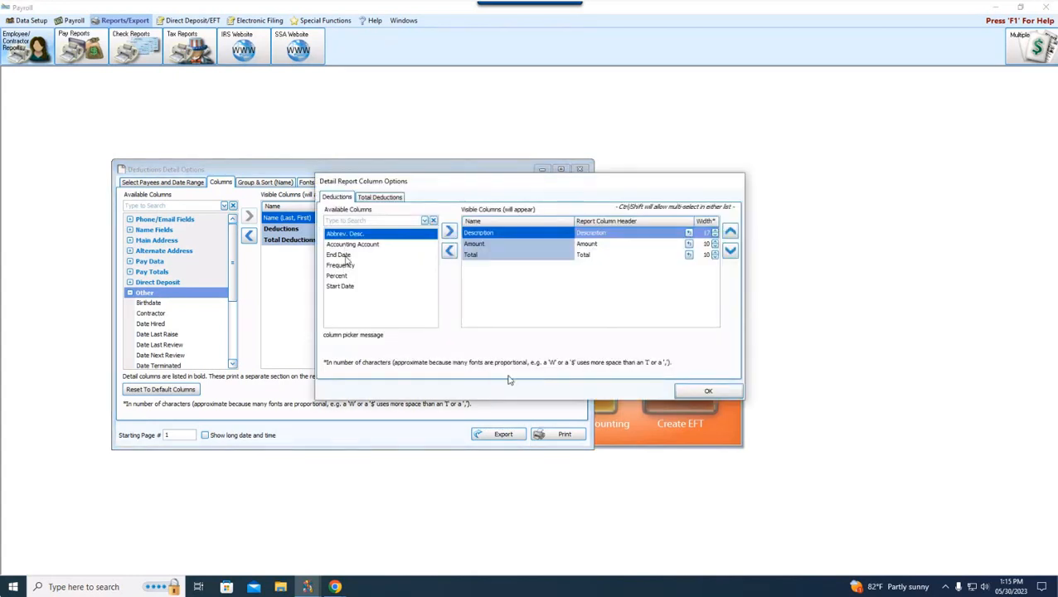
double_click(341, 265)
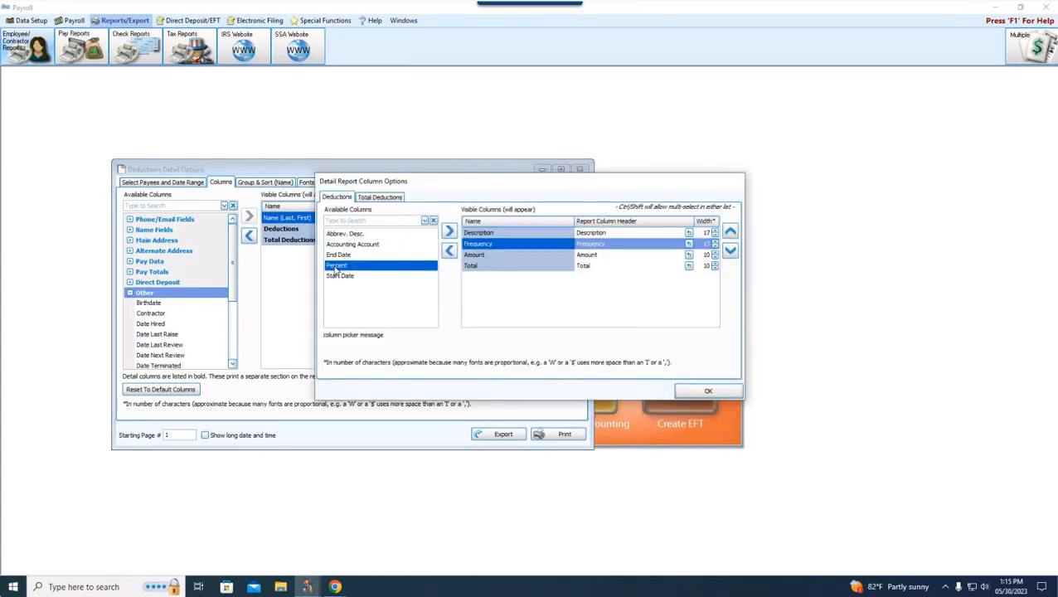
double_click(336, 265)
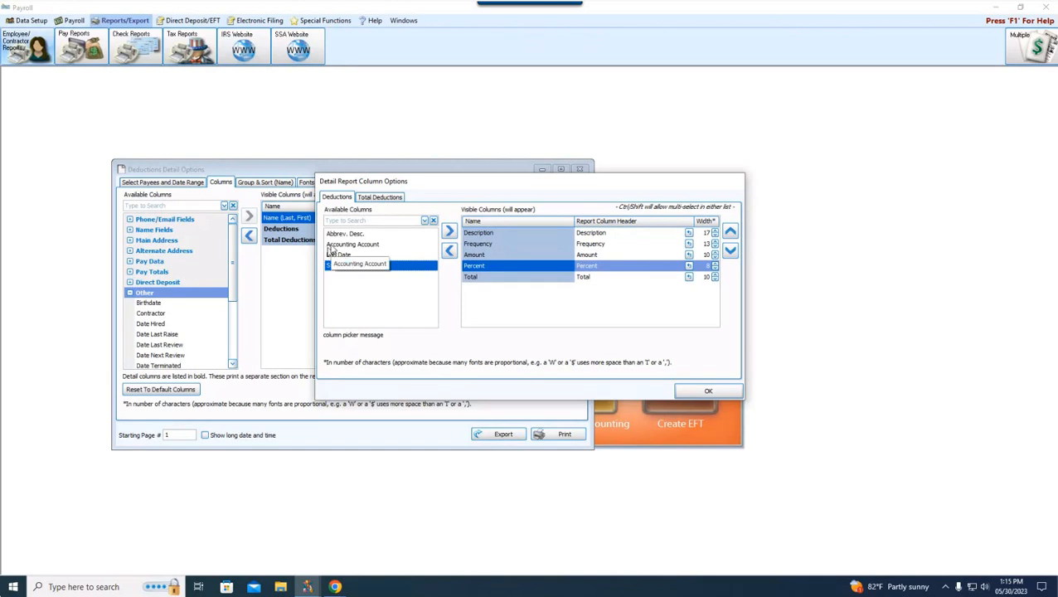
double_click(333, 244)
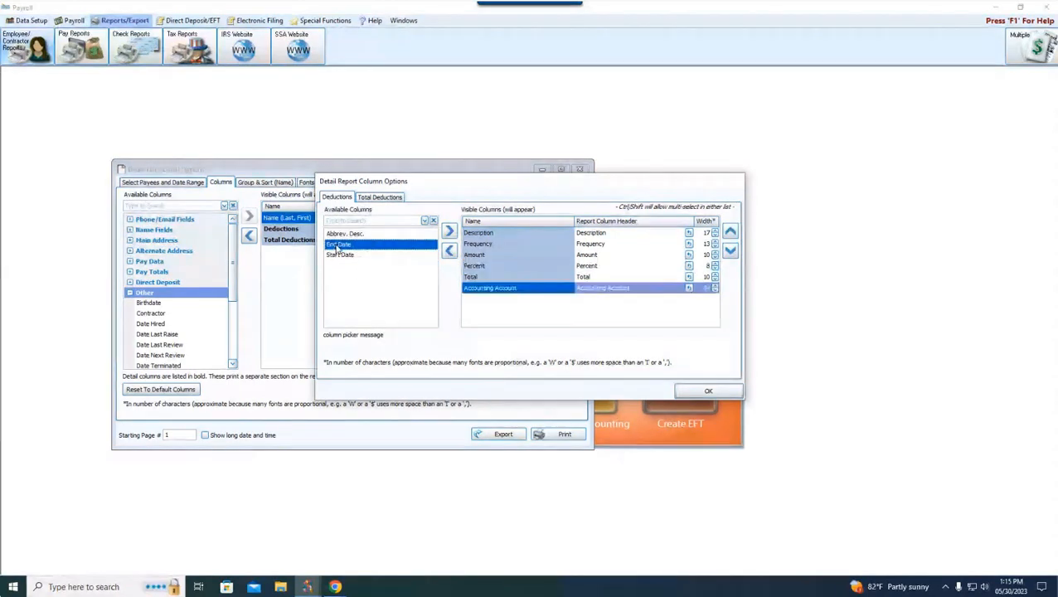
left_click(697, 392)
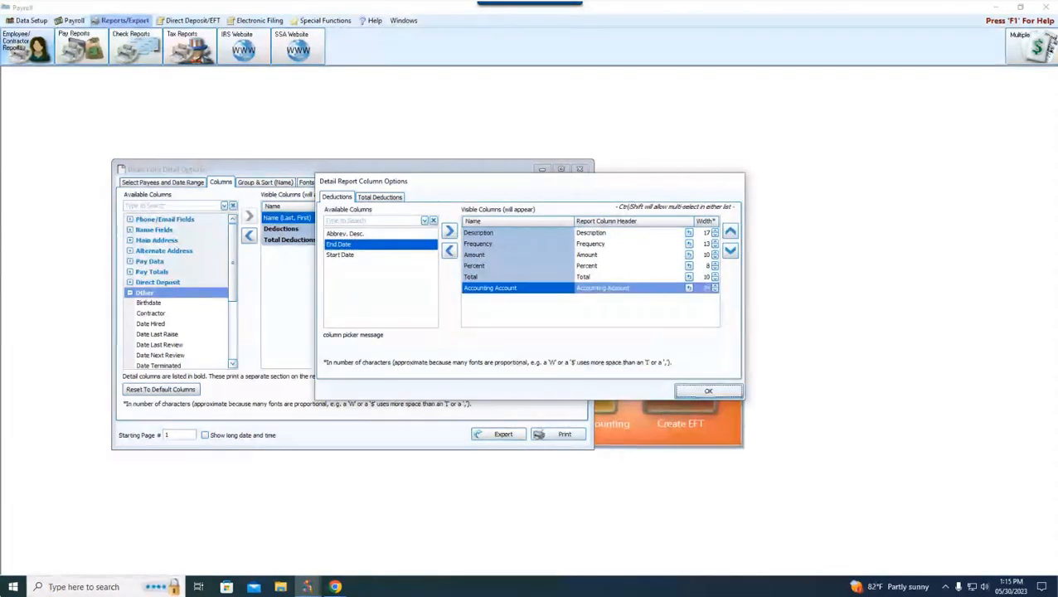
left_click(558, 434)
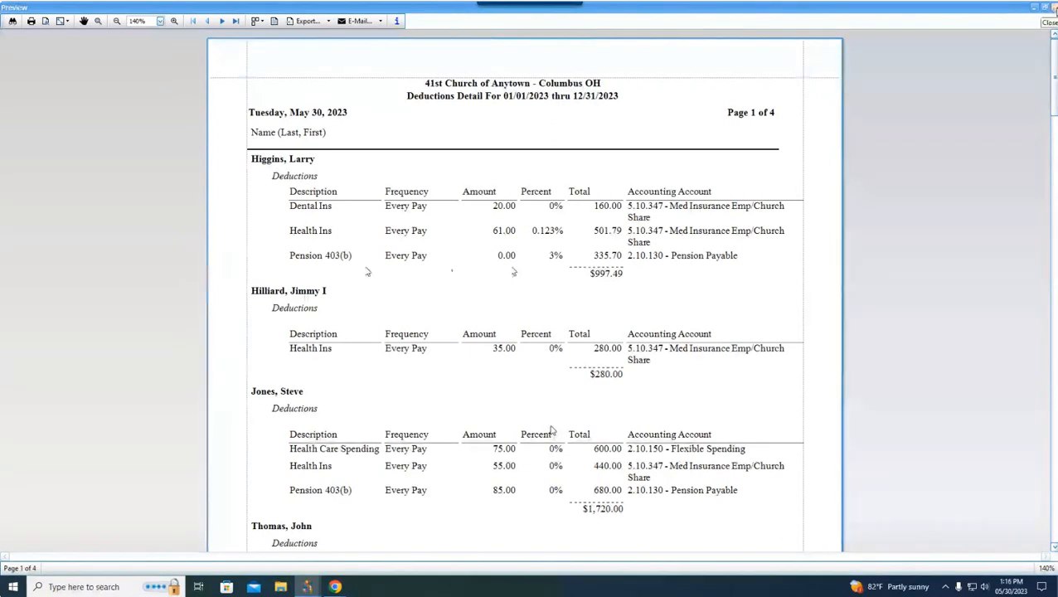
left_click(1055, 7)
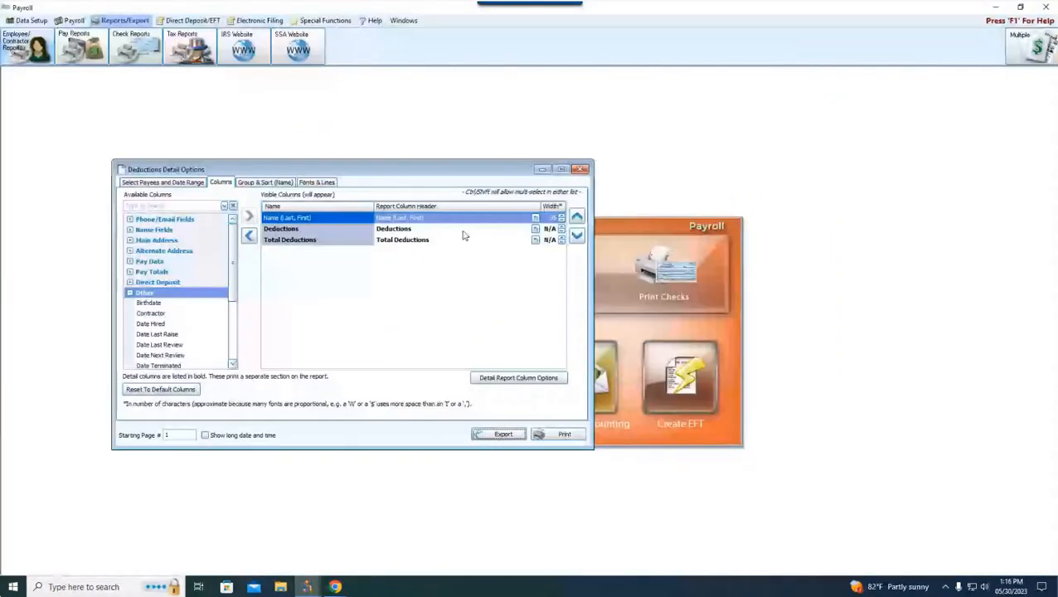
Step: Remove the Accounting Account column from the deductions section of the Deductions Detail report
left_click(501, 383)
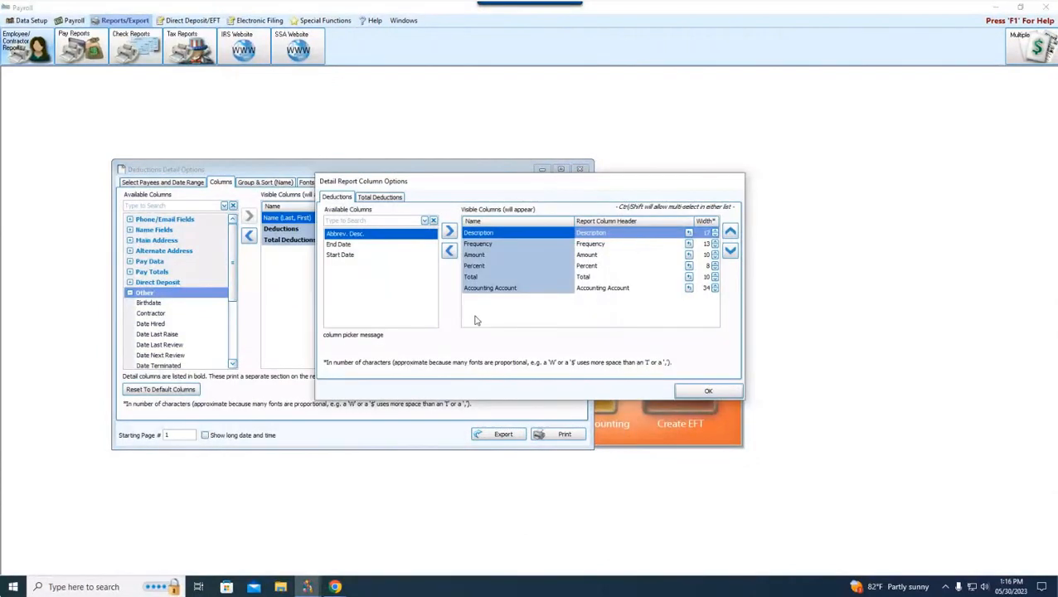
left_click(486, 289)
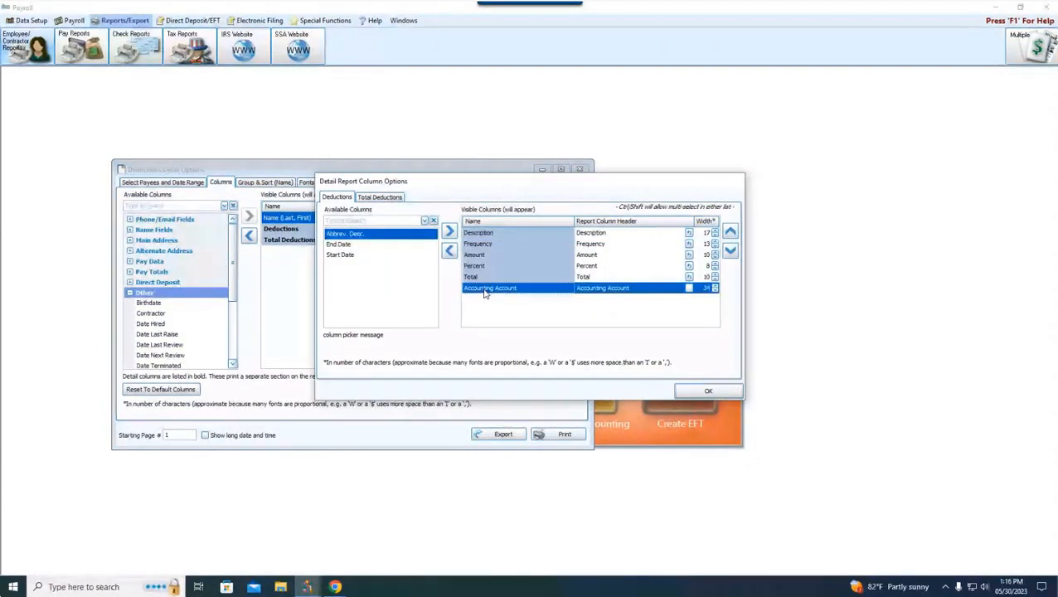
double_click(485, 289)
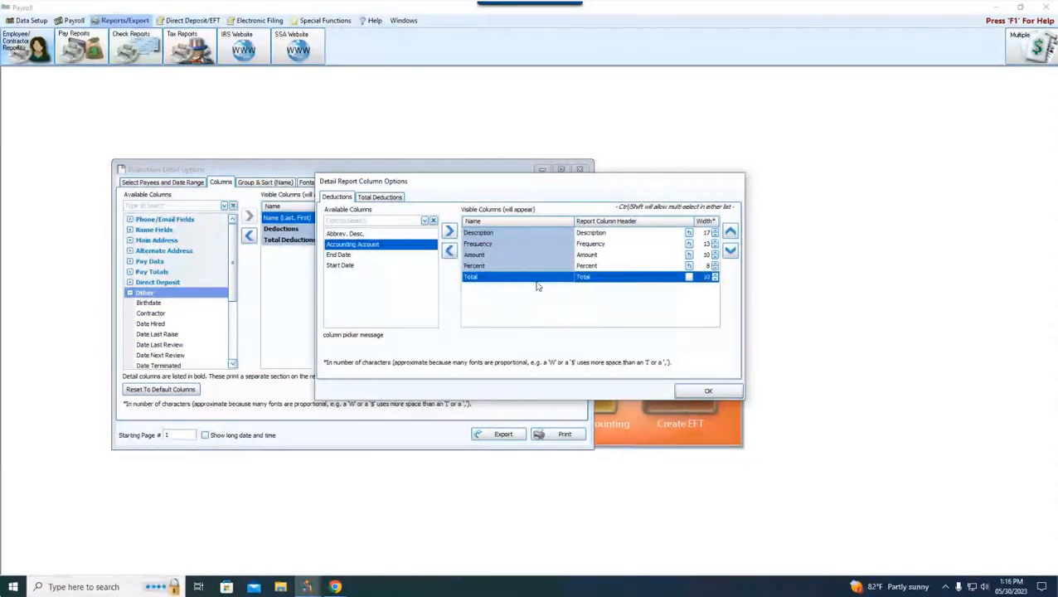
left_click(707, 391)
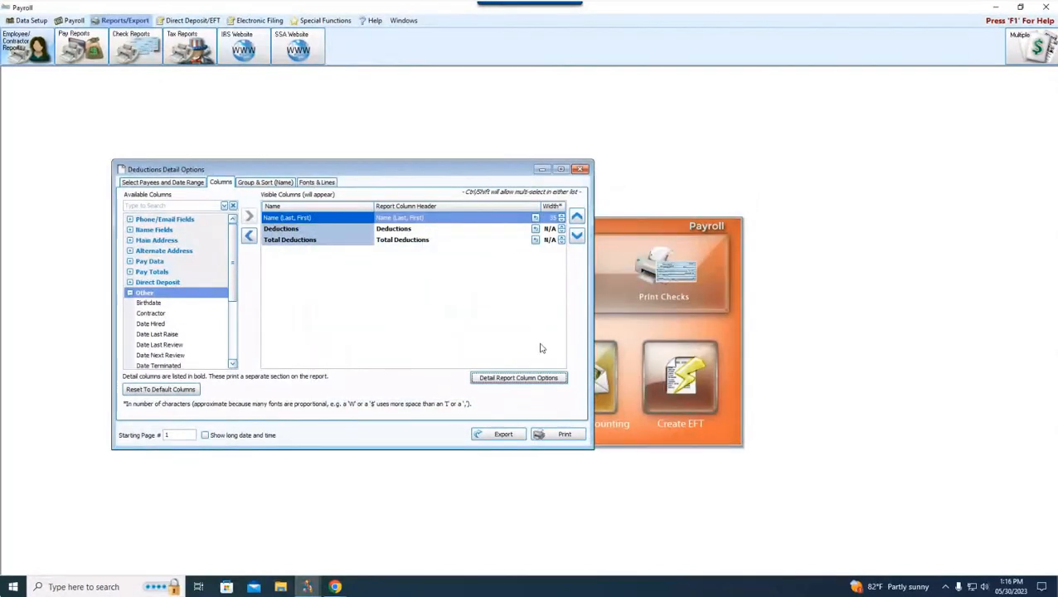
Step: Preview the Deductions Detail report down to its total deductions section and close the preview and report options
left_click(554, 436)
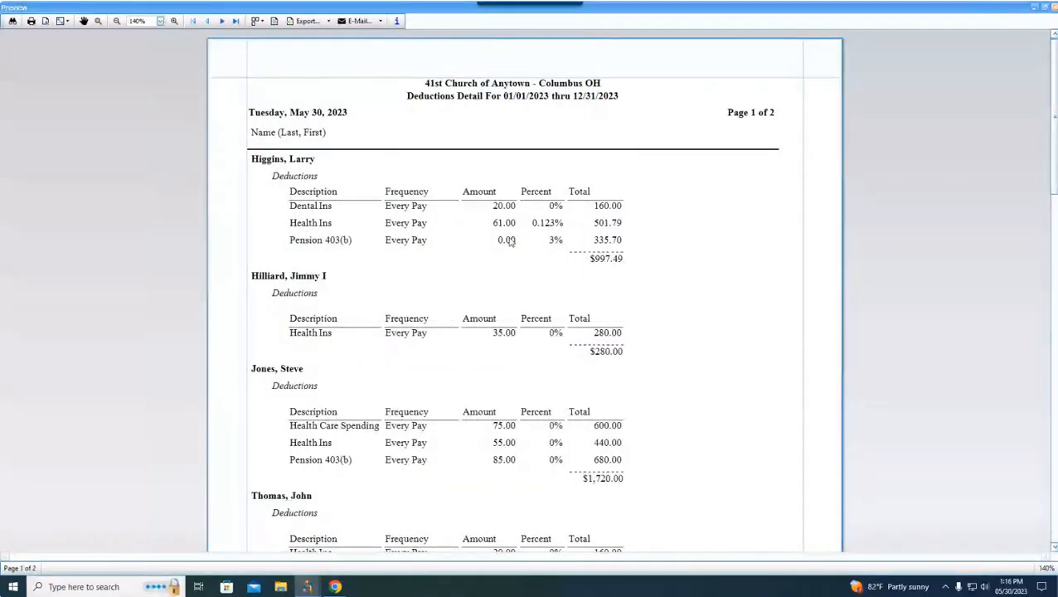
scroll(513, 241, "down", 3)
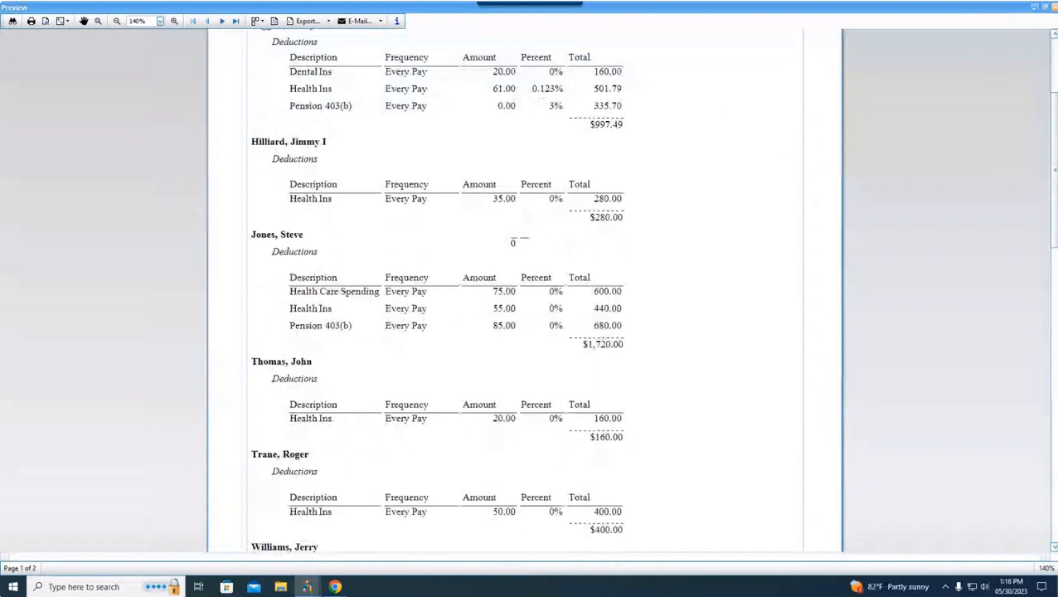
scroll(513, 241, "down", 15)
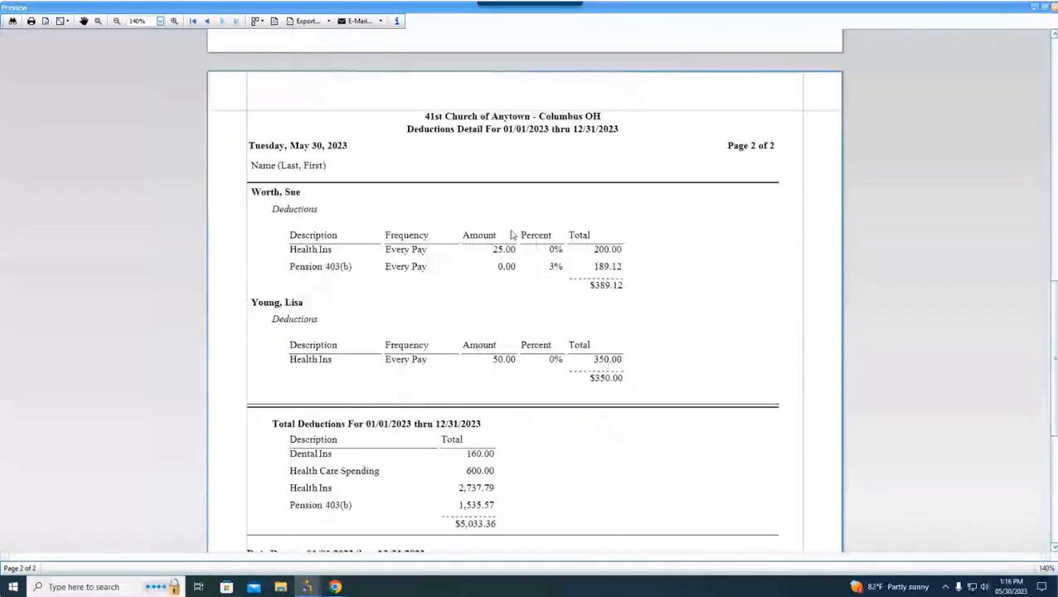
scroll(512, 234, "down", 3)
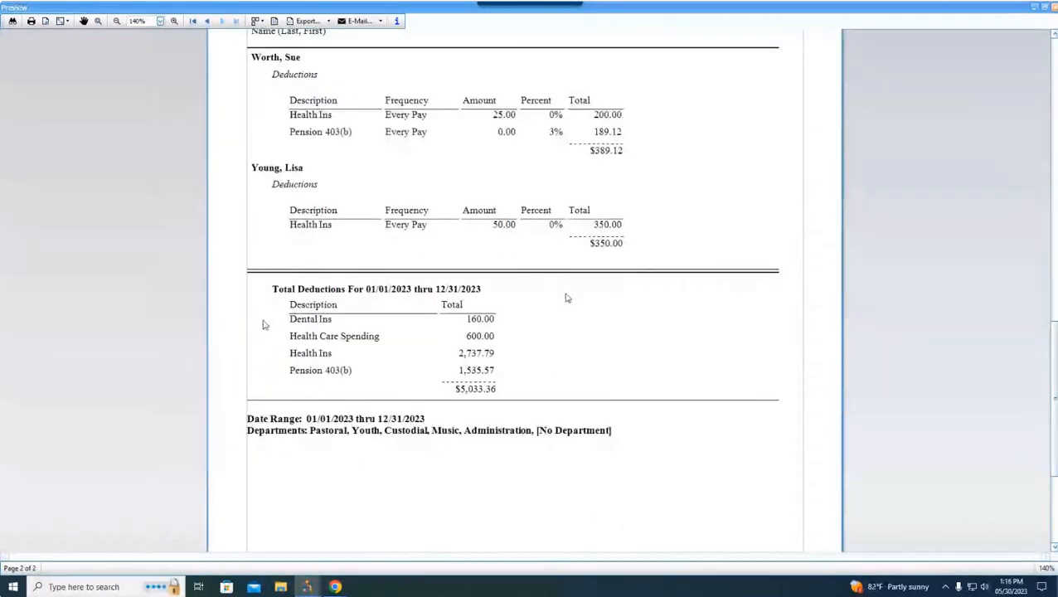
scroll(567, 298, "down", 1)
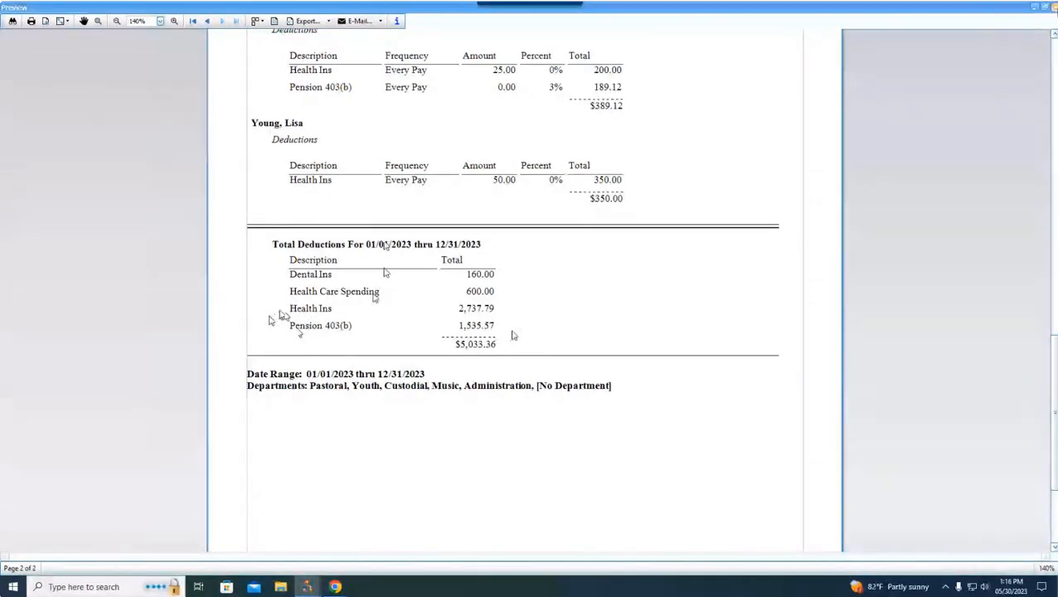
key("Escape")
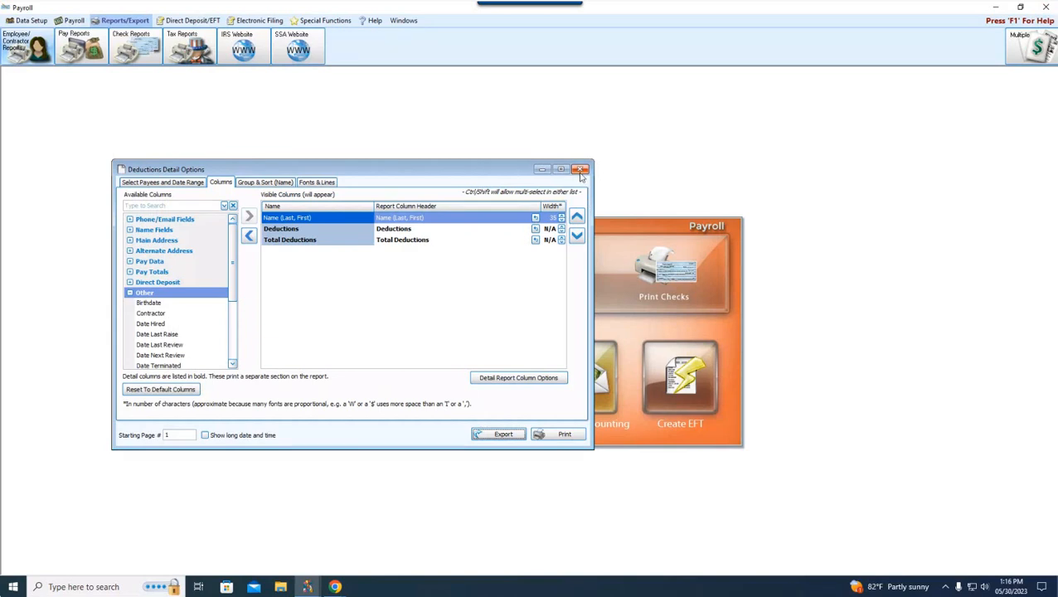
left_click(580, 170)
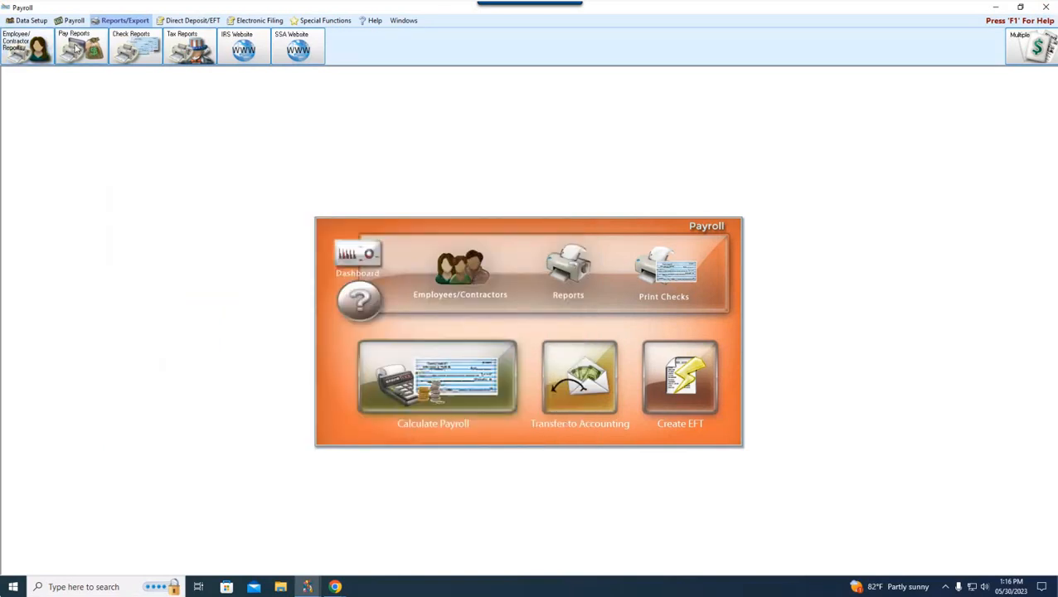
Step: Open the options of the Employee Total Local Taxes report and examine its local taxes detail columns
left_click(23, 51)
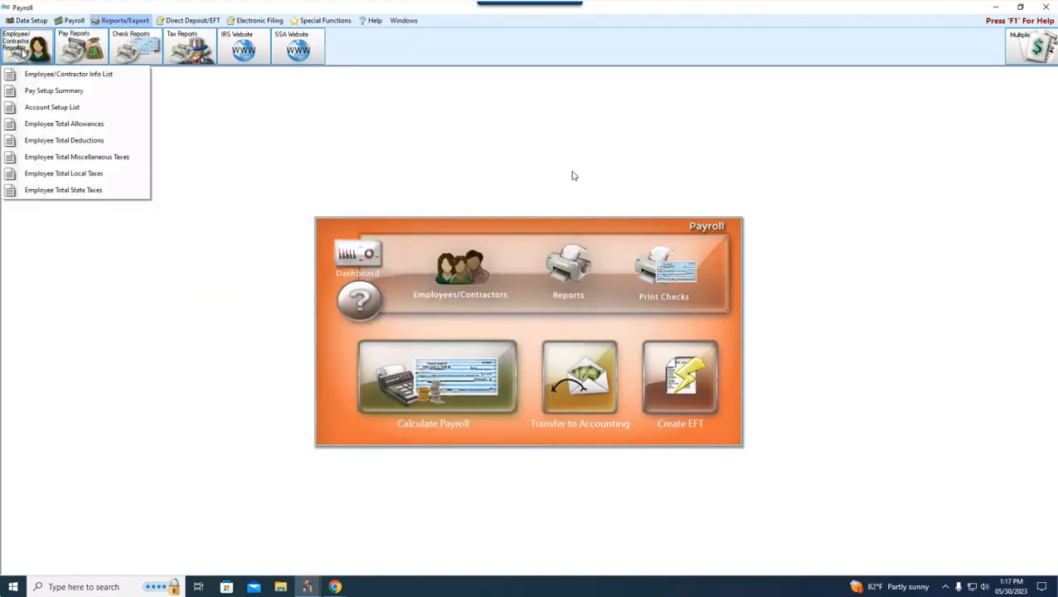
left_click(46, 174)
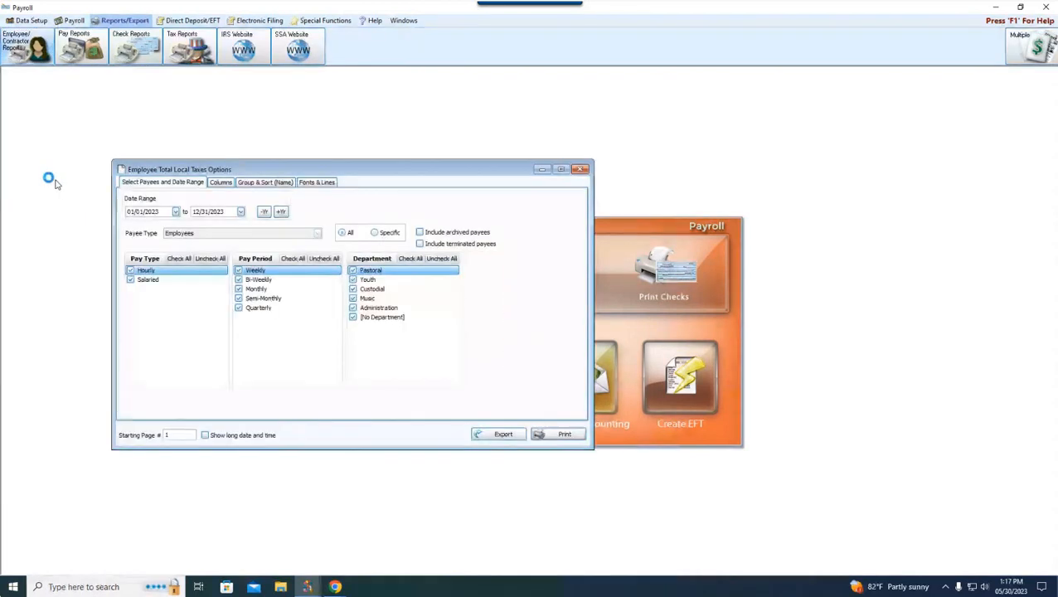
left_click(223, 183)
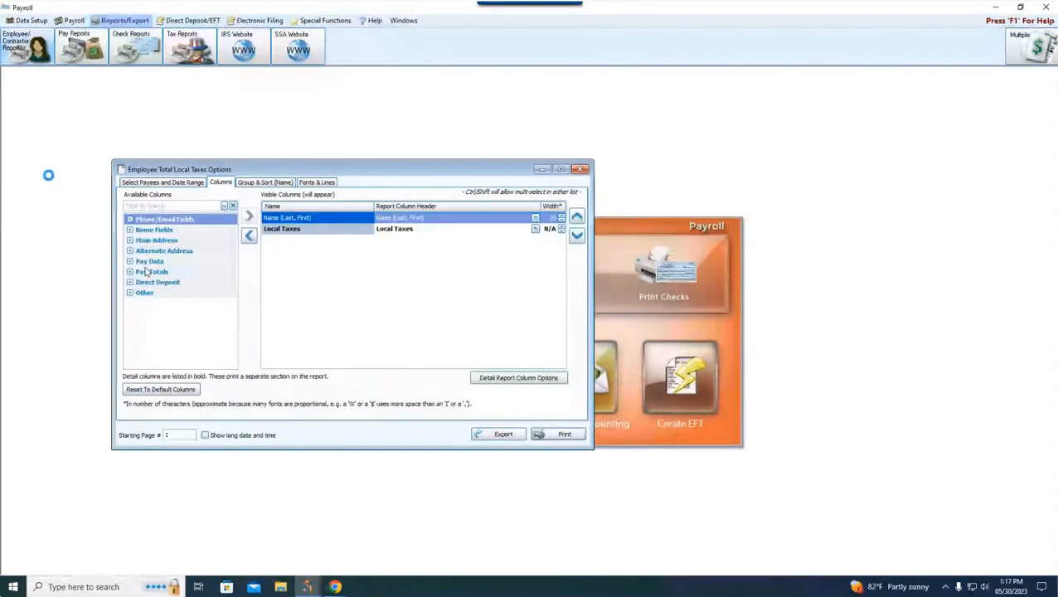
left_click(487, 378)
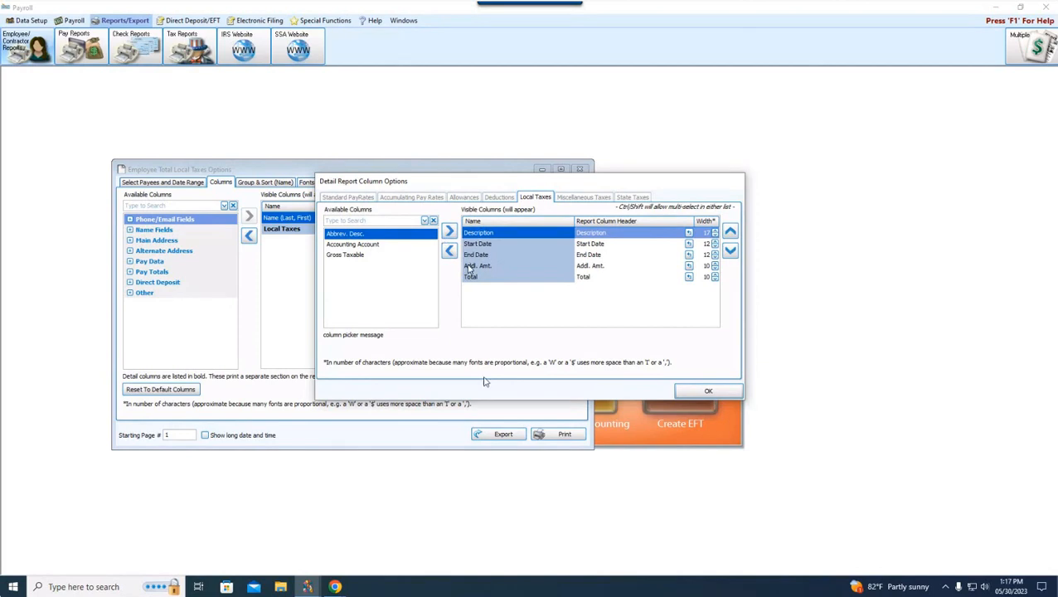
left_click(709, 392)
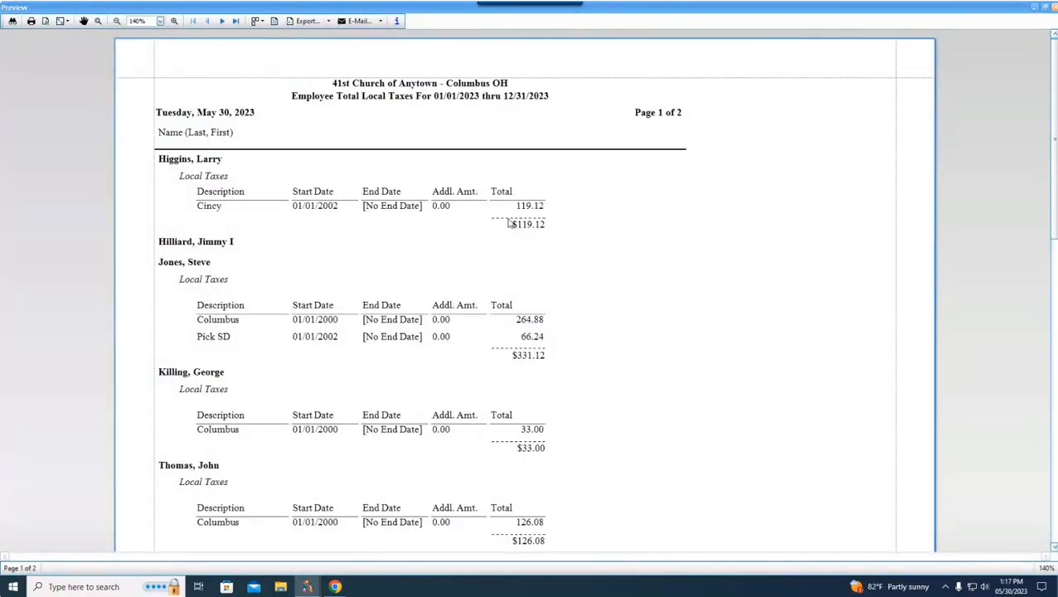
Step: Look through the Employee Total Local Taxes preview, recheck the report's detail columns and close its options
scroll(511, 228, "down", 10)
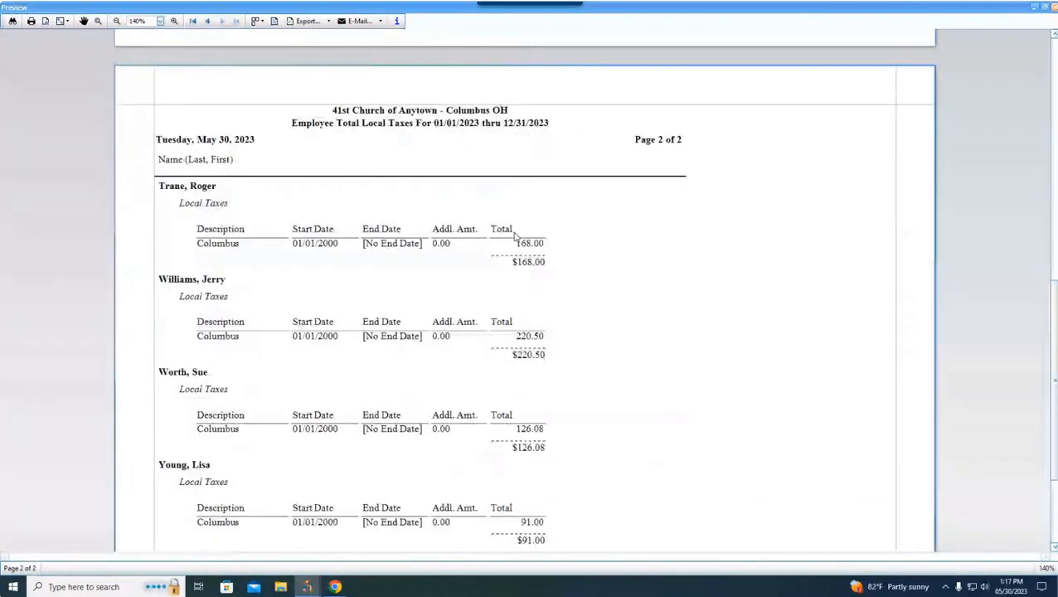
scroll(514, 237, "down", 3)
scroll(517, 245, "up", 13)
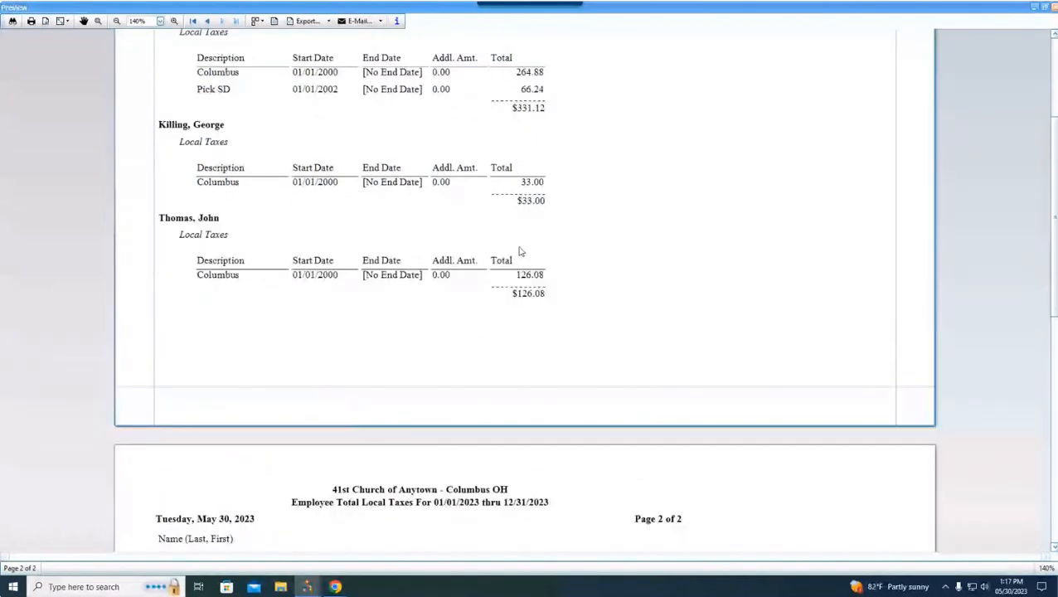
left_click(1055, 8)
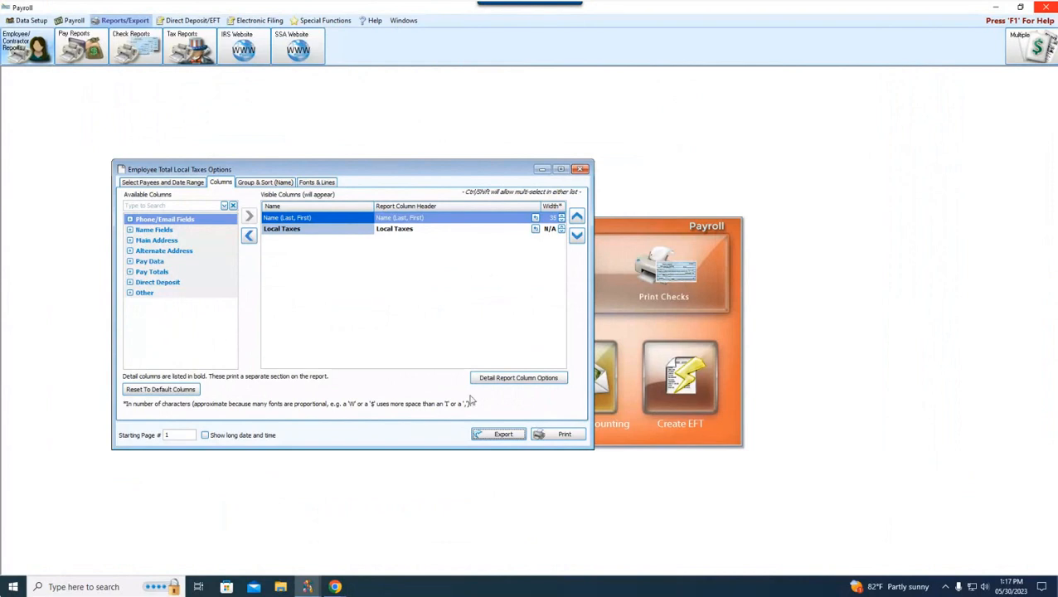
left_click(508, 379)
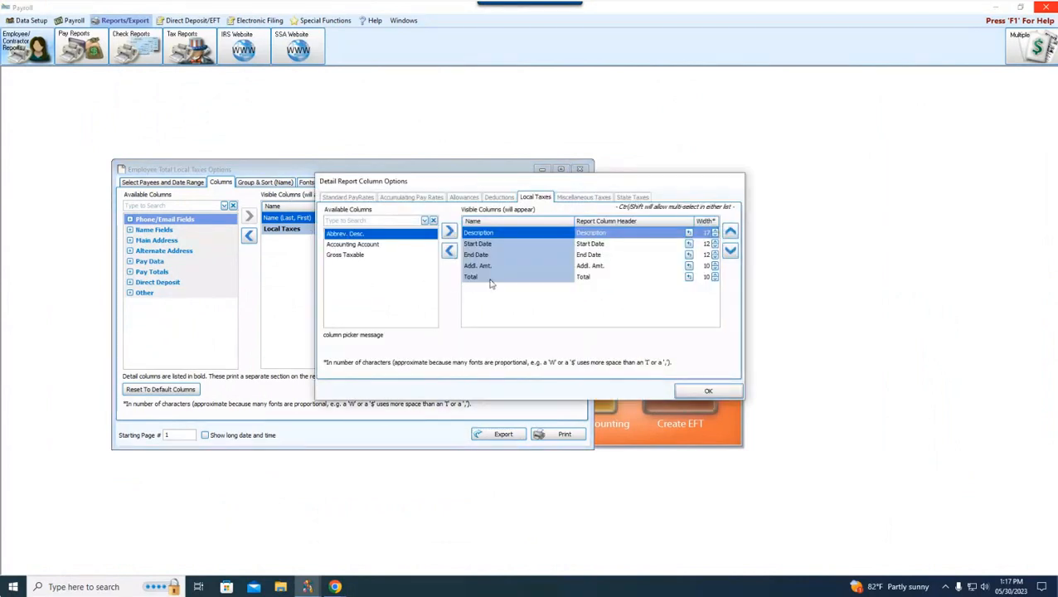
left_click(687, 395)
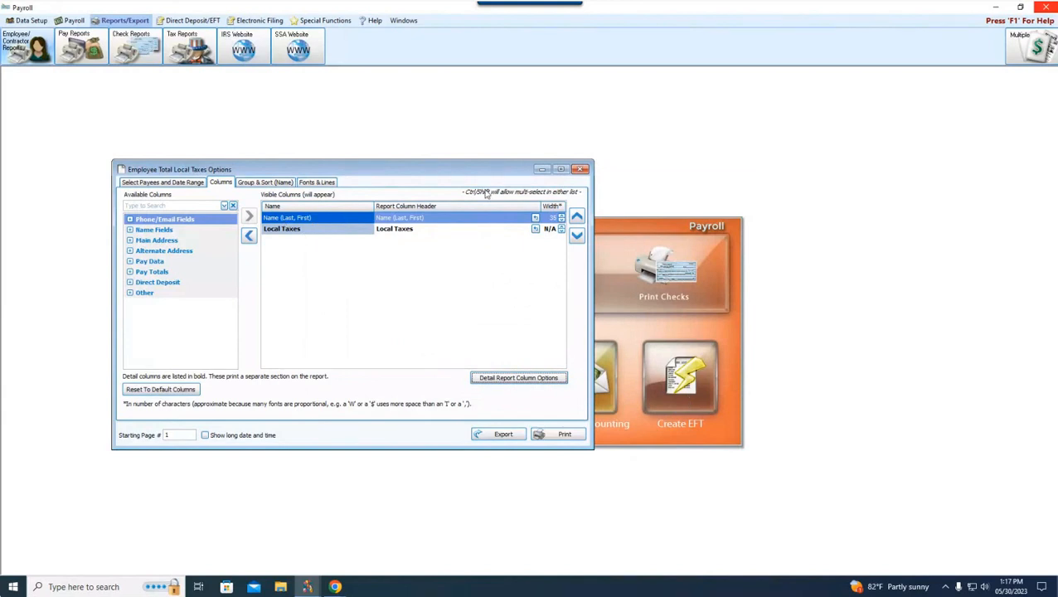
left_click(580, 169)
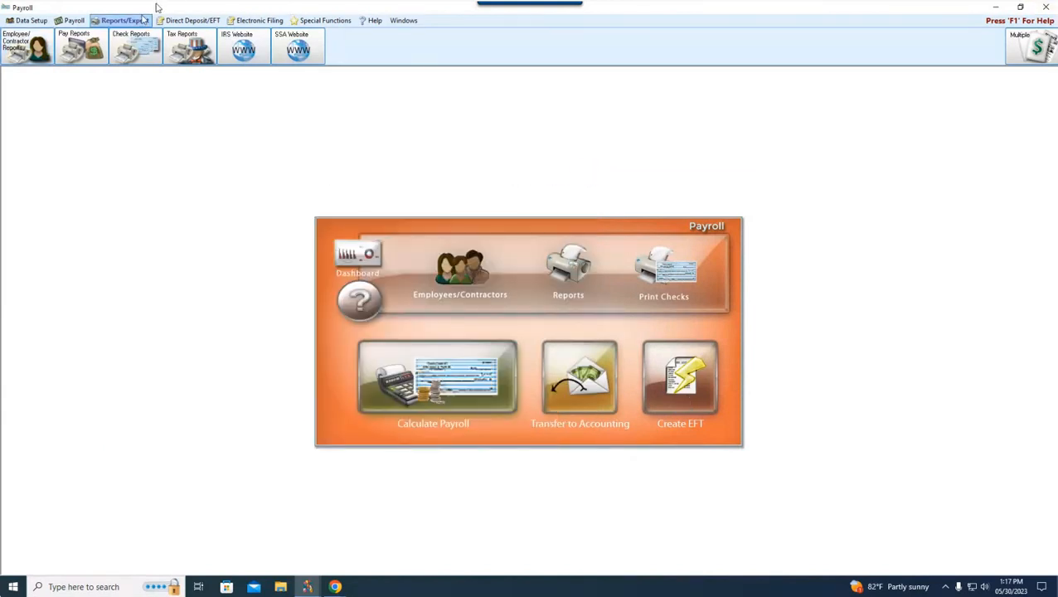
Step: Open the options of the Local Taxes detail pay report
left_click(81, 46)
mouse_move(177, 147)
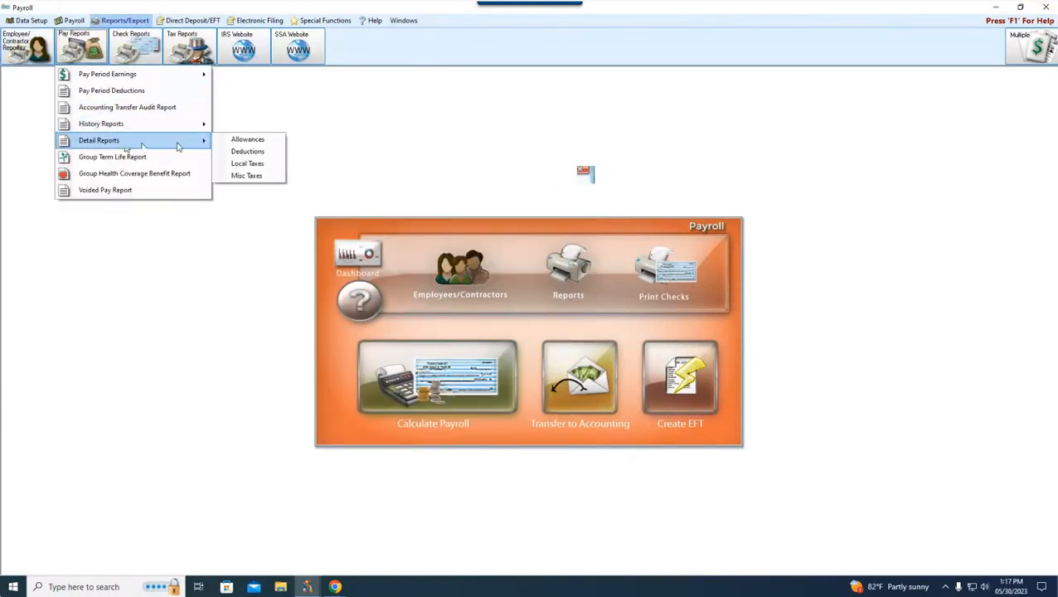
left_click(245, 164)
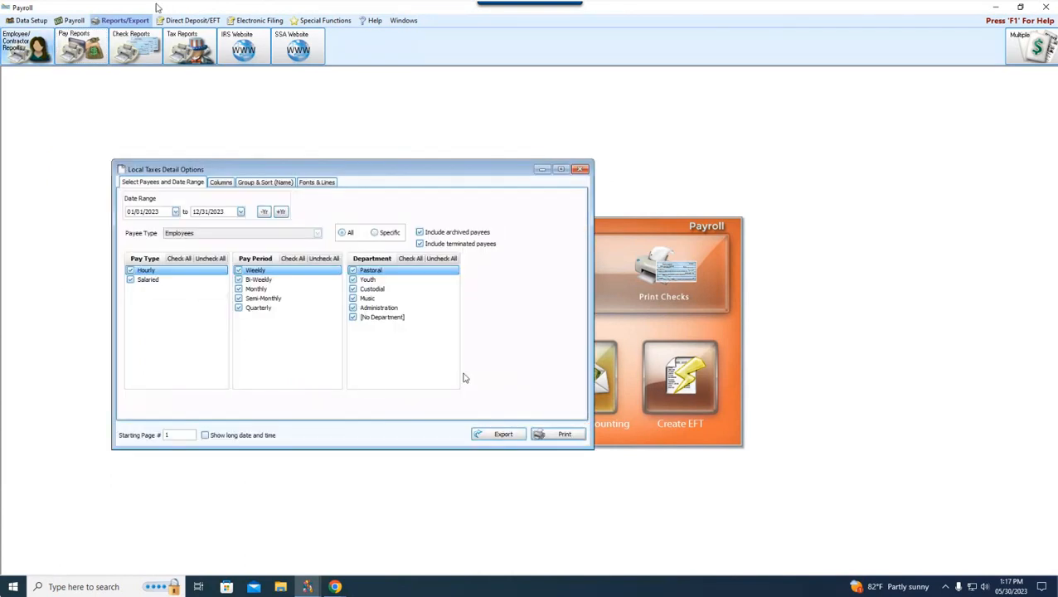
Step: Examine the visible columns of the Local Taxes Detail report and its detail report column options
left_click(224, 184)
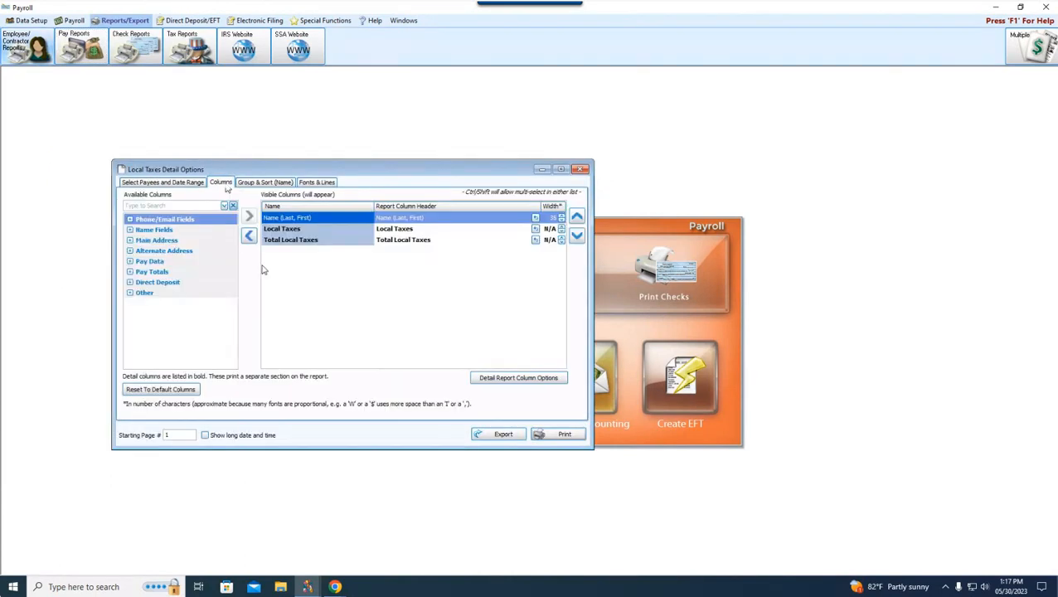
left_click(506, 379)
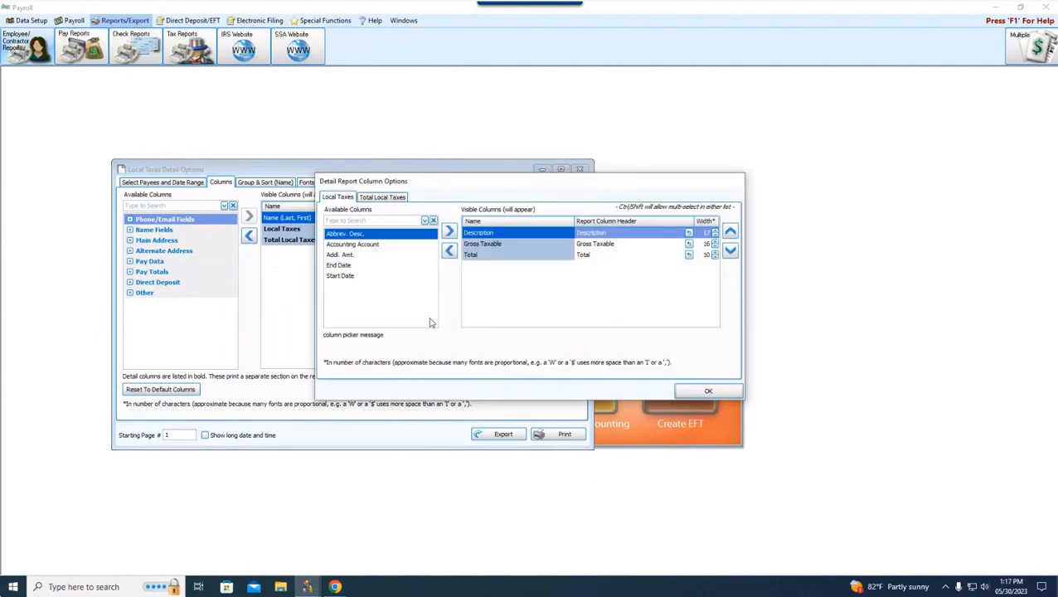
left_click(695, 394)
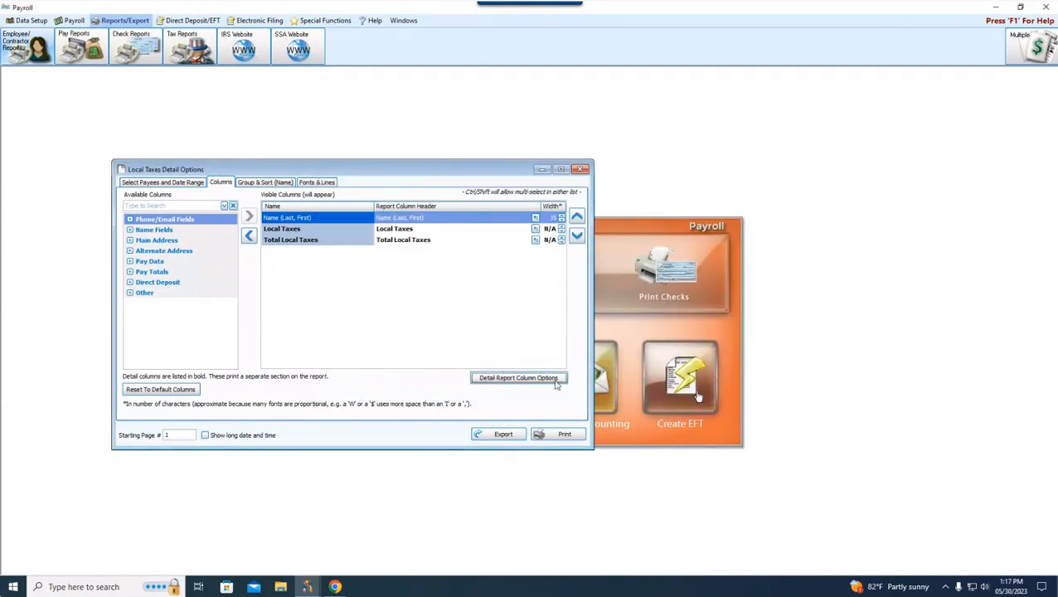
Step: Preview the Local Taxes Detail report down to its total local taxes section and close the preview
left_click(557, 434)
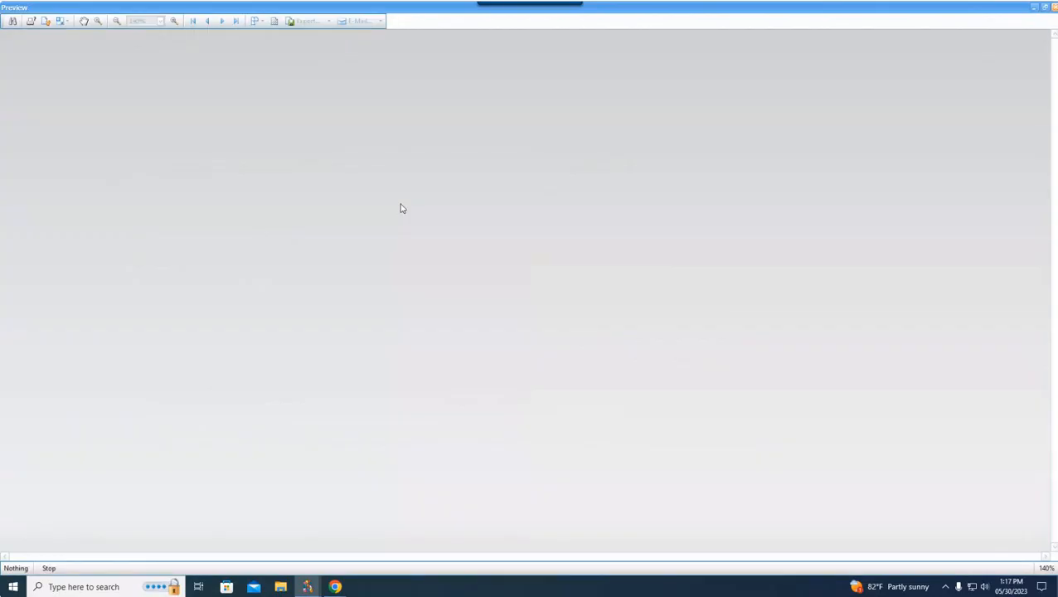
scroll(425, 235, "down", 6)
scroll(425, 236, "down", 6)
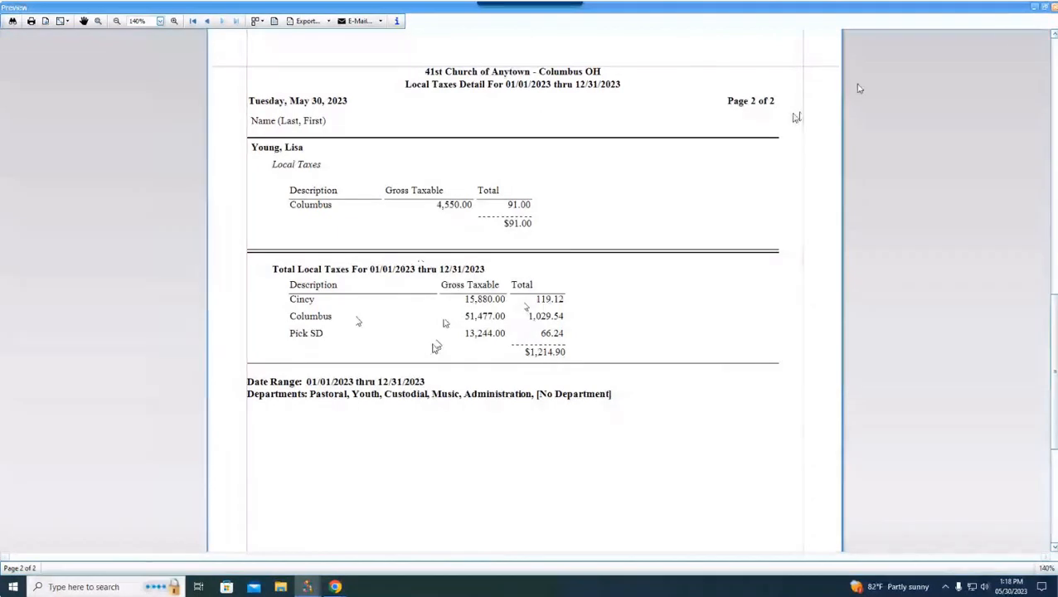
left_click(1052, 7)
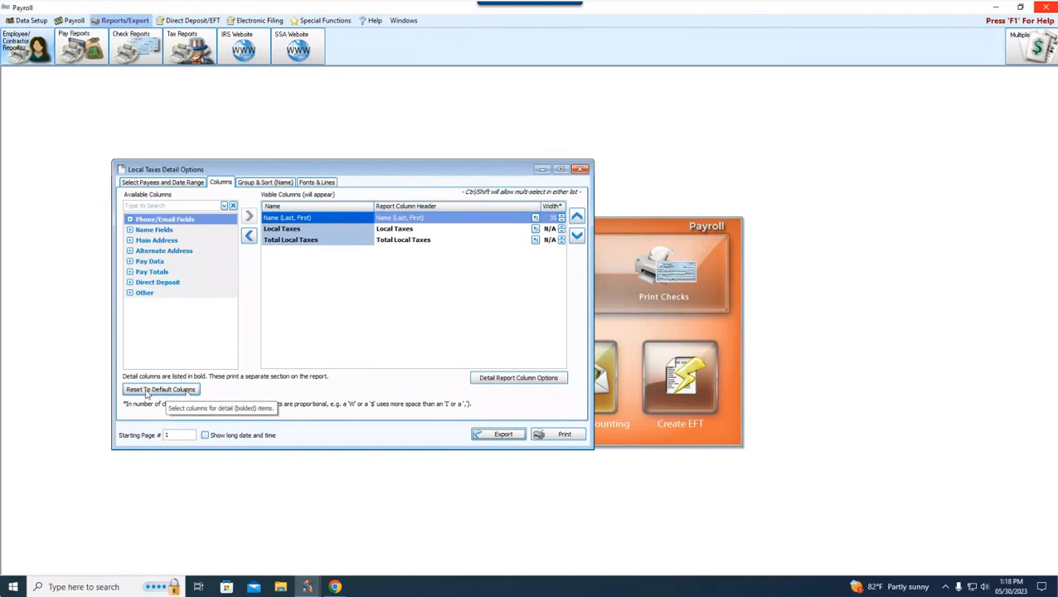
Step: Reset the Local Taxes Detail report to its default columns and look through the preview again
left_click(150, 395)
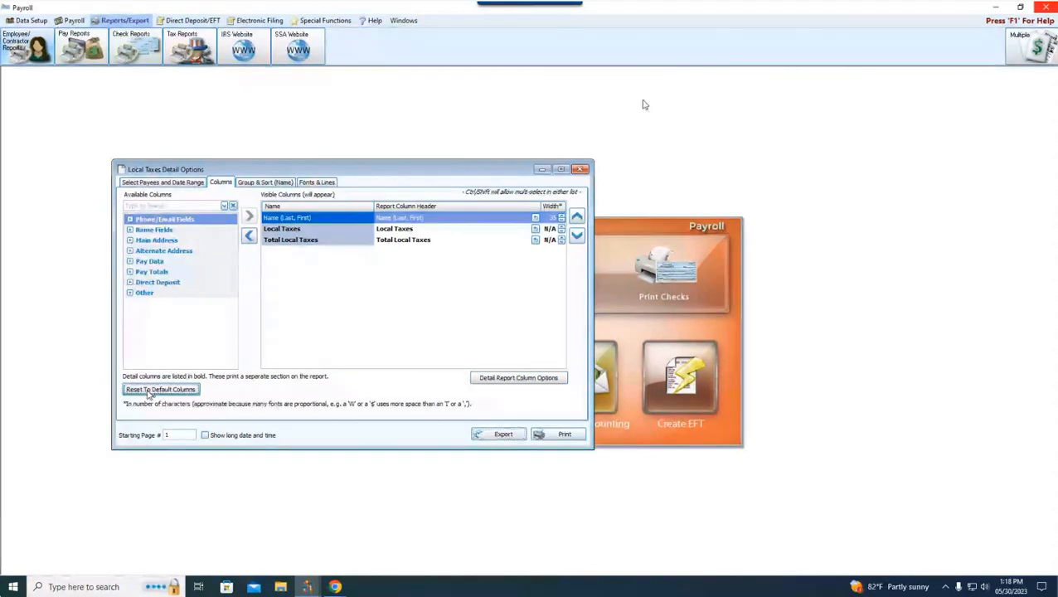
left_click(557, 434)
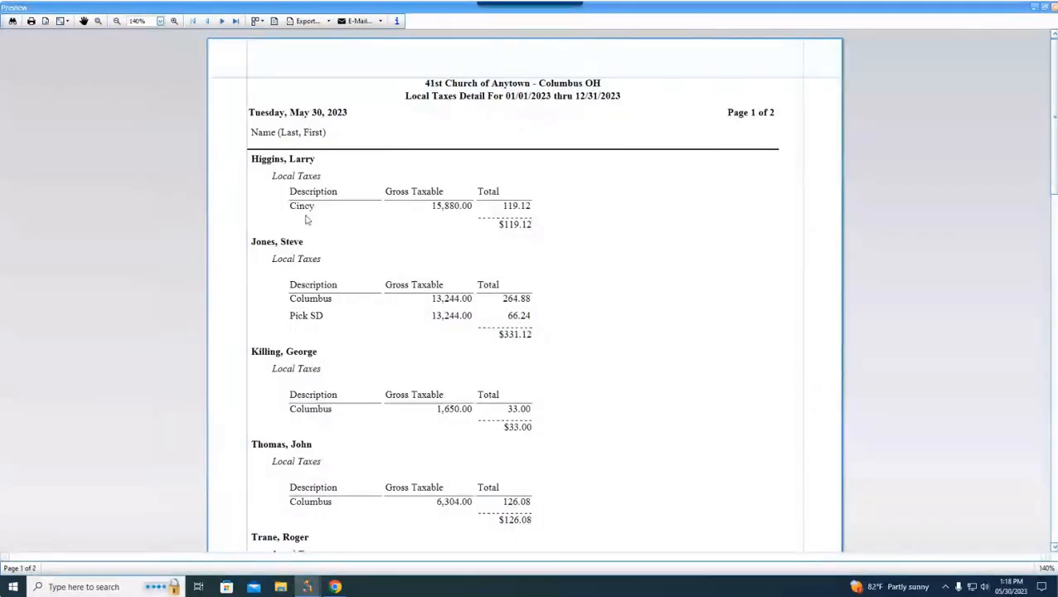
scroll(527, 233, "down", 4)
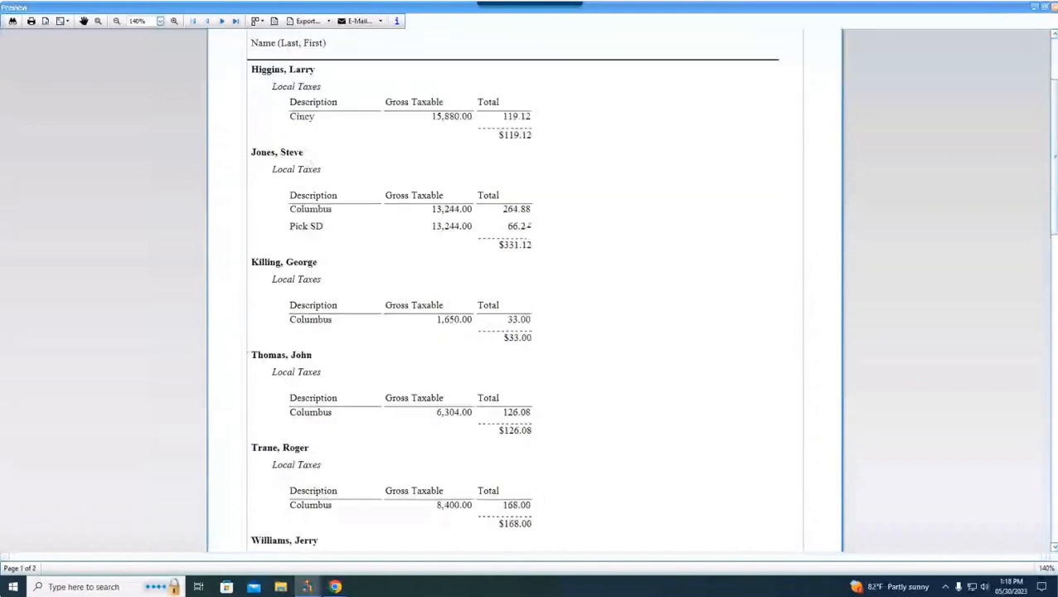
scroll(528, 233, "down", 6)
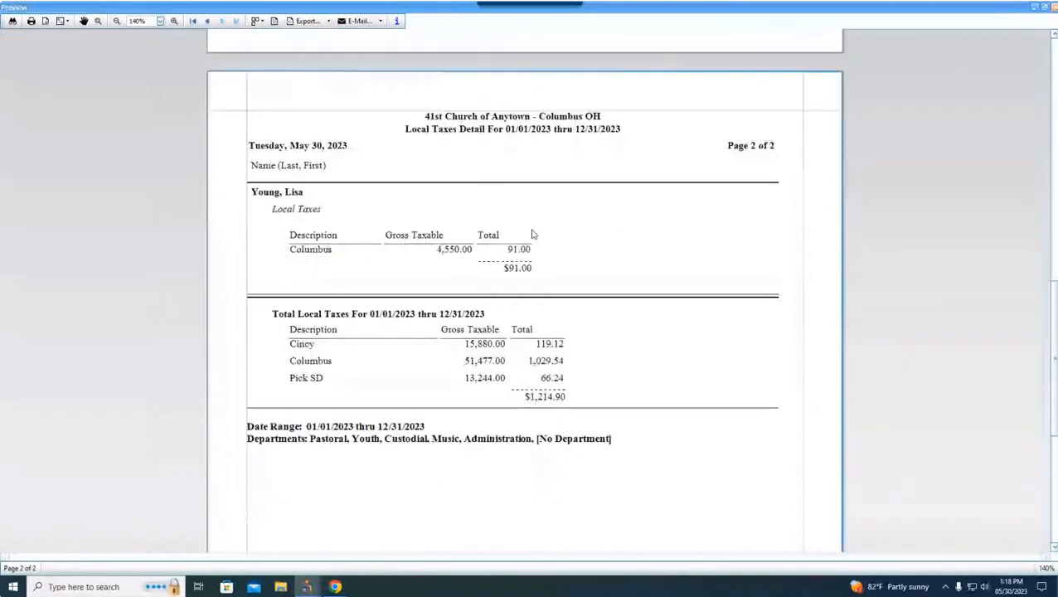
left_click(1050, 6)
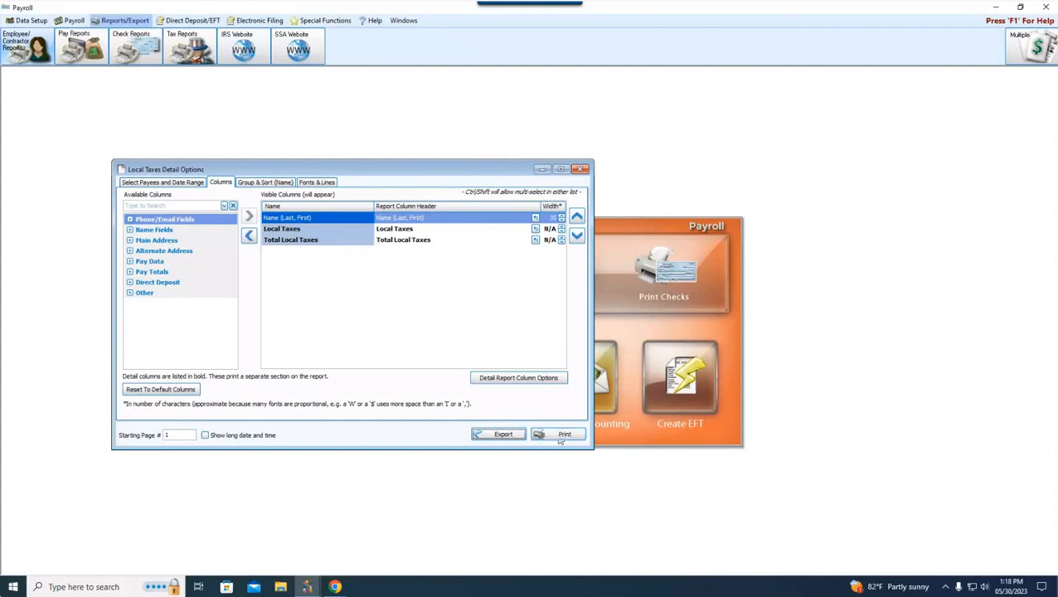
Step: Look at the report's document export formats and e-mail export choices, cancelling the PDF export options
left_click(490, 435)
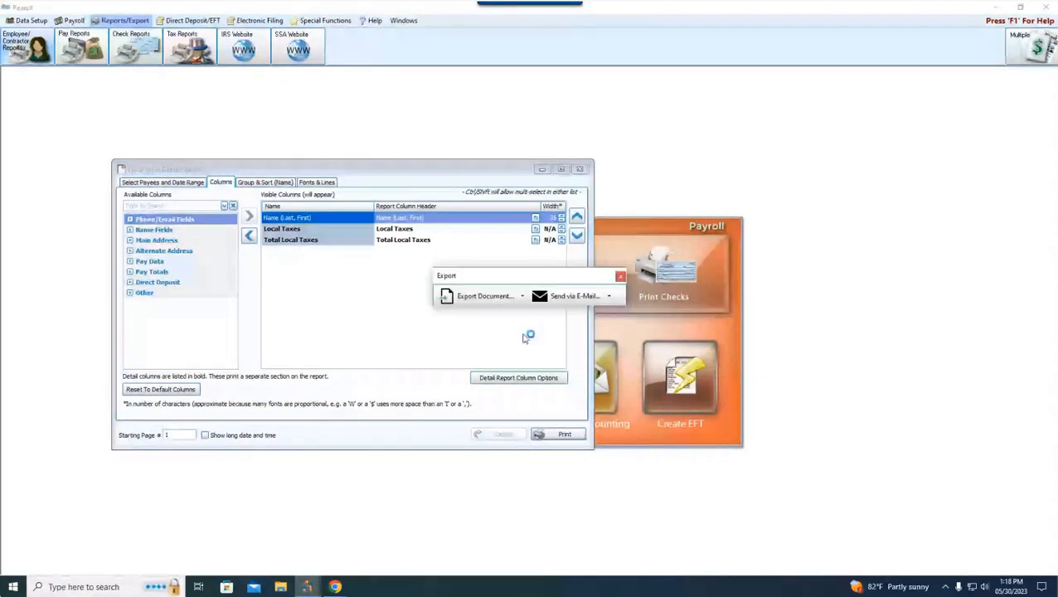
left_click(523, 296)
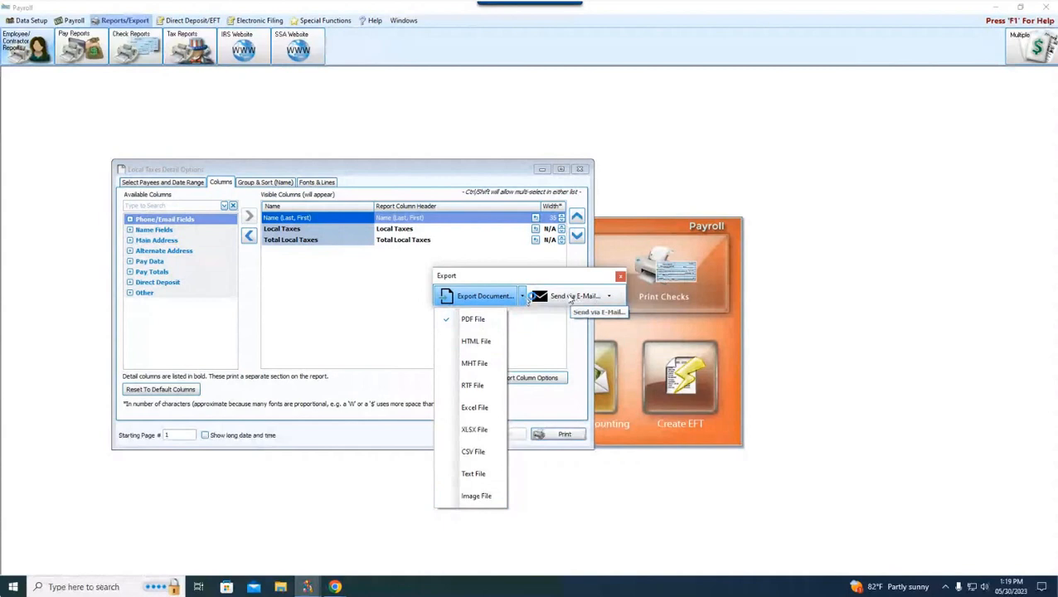
left_click(606, 299)
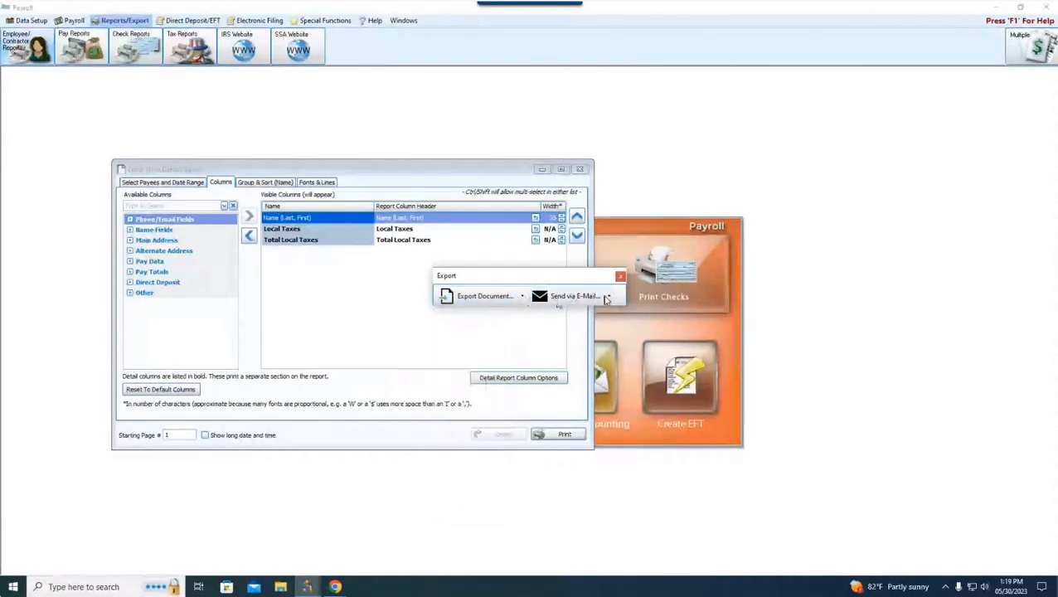
left_click(607, 298)
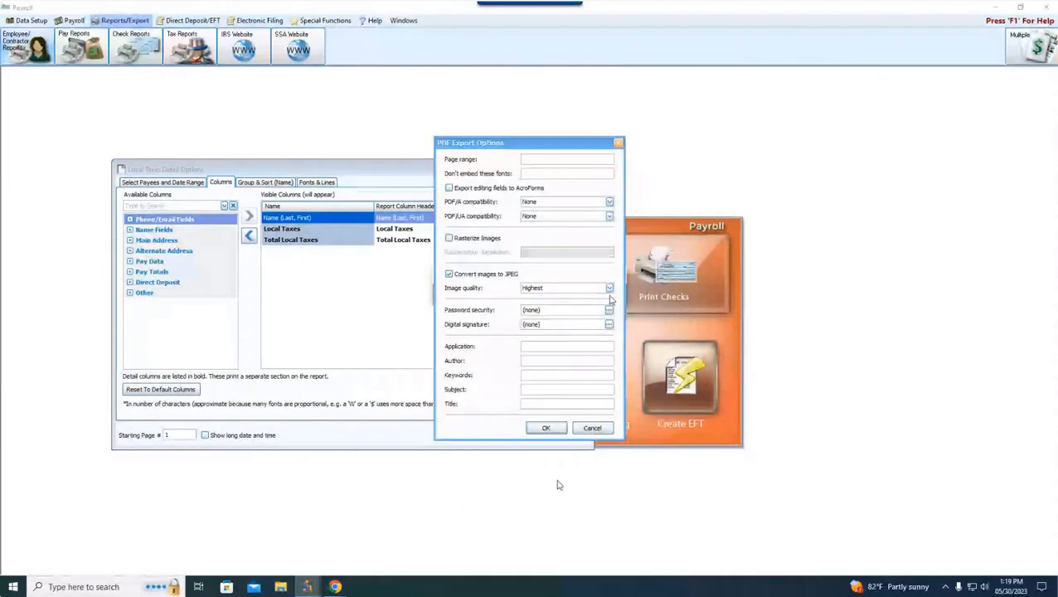
left_click(592, 428)
left_click(608, 297)
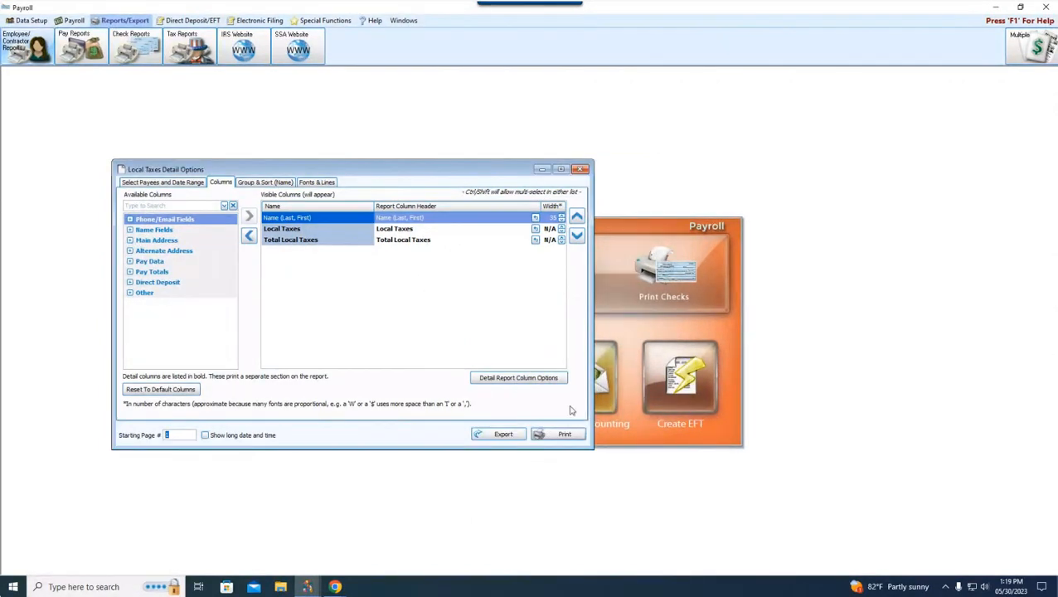
Step: Preview the Local Taxes Detail report and examine the export and e-mail document formats offered there
left_click(562, 435)
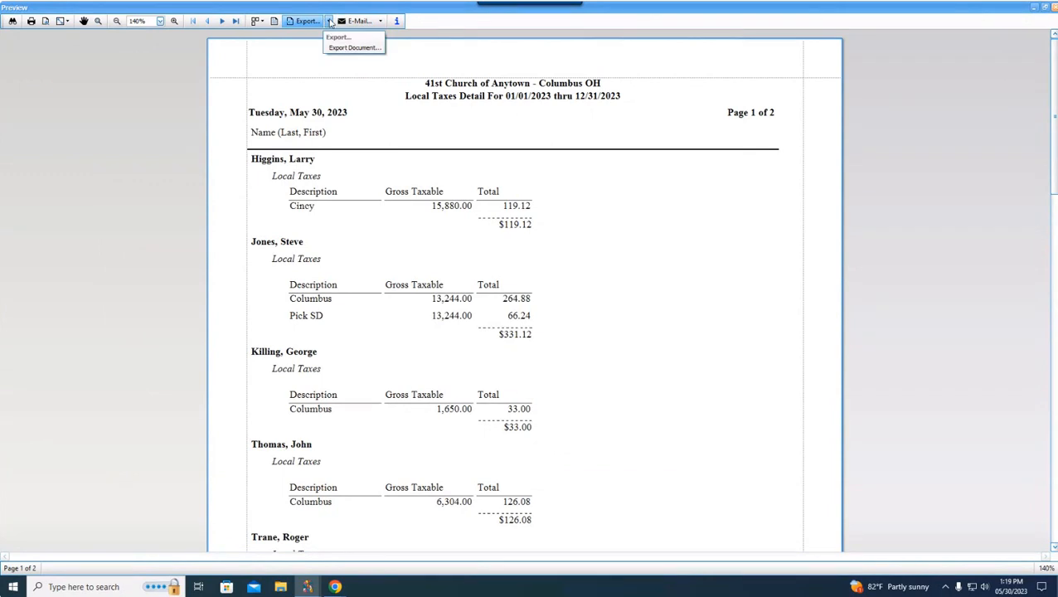
left_click(327, 21)
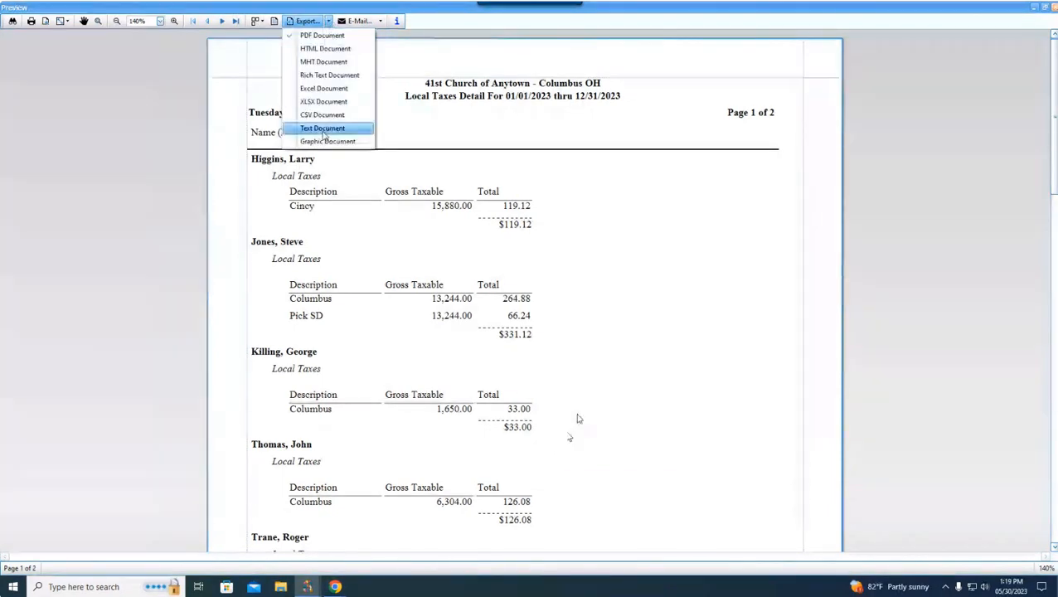
left_click(380, 21)
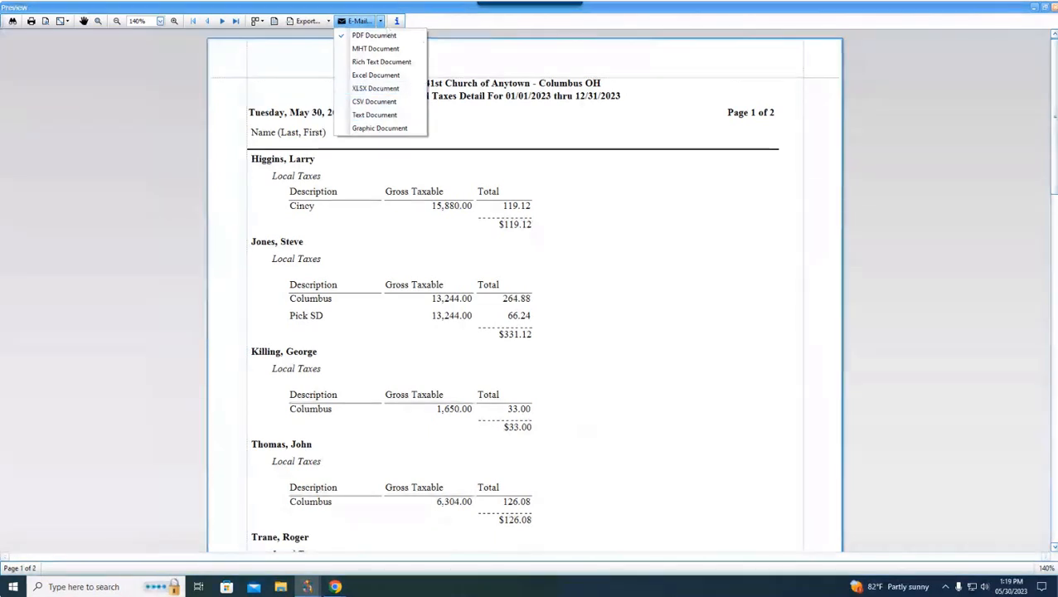
Step: View the report information with its date range and departments, and close the preview and report options
left_click(397, 21)
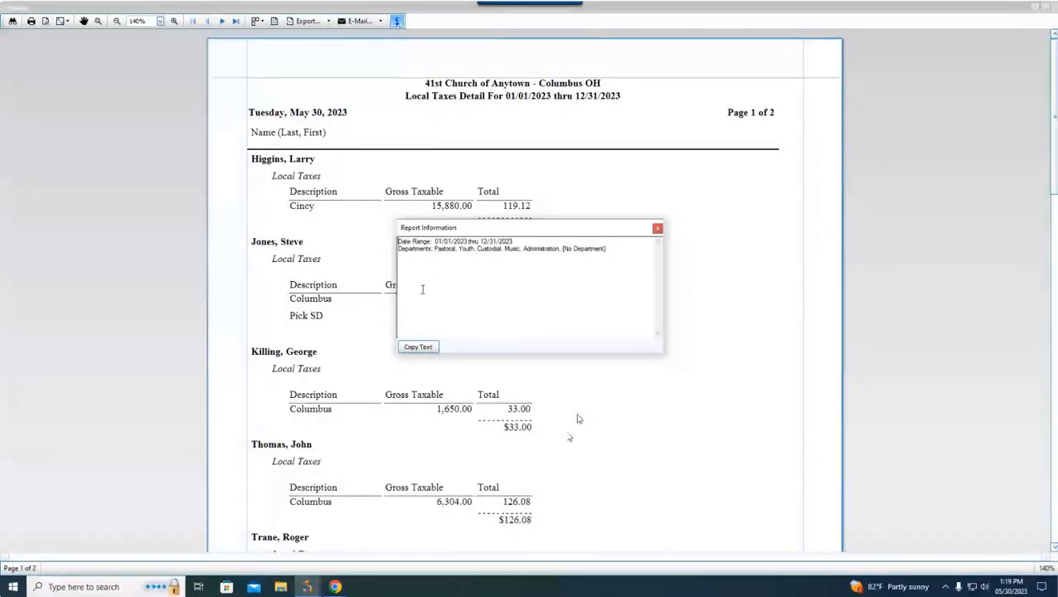
left_click(658, 230)
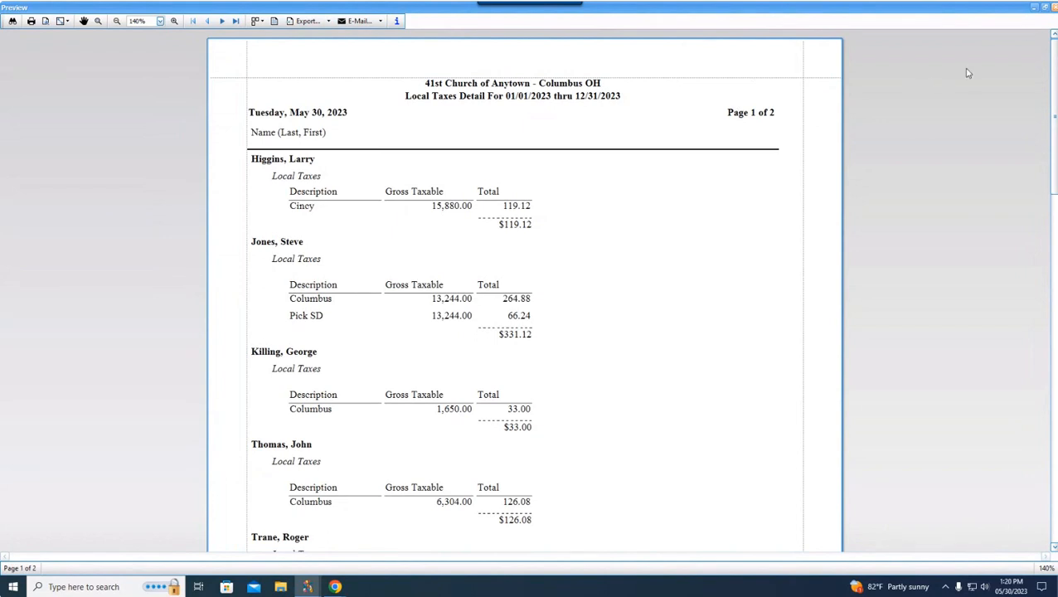
left_click(1051, 7)
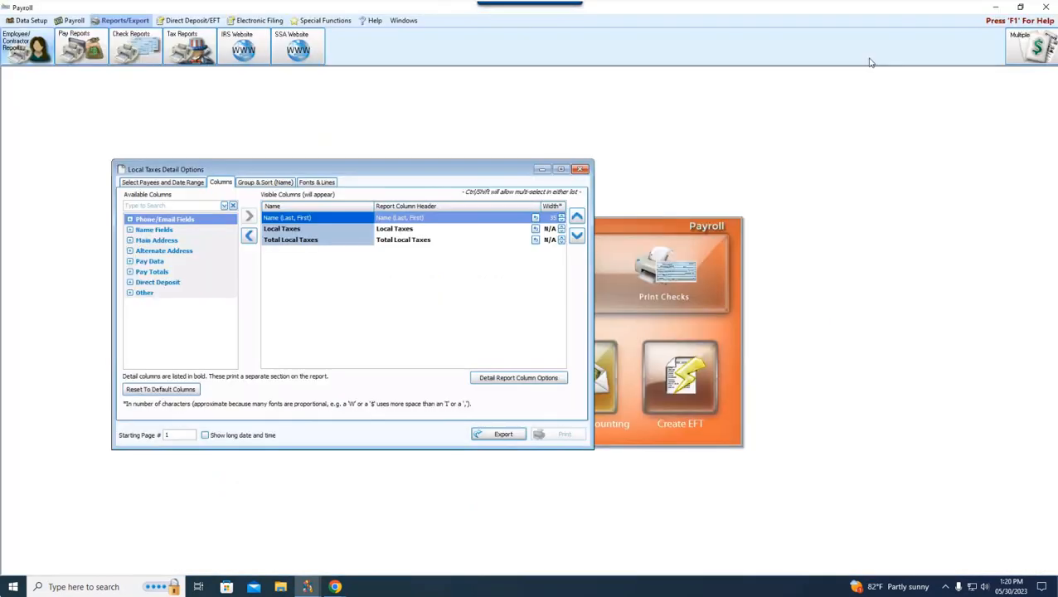
left_click(580, 170)
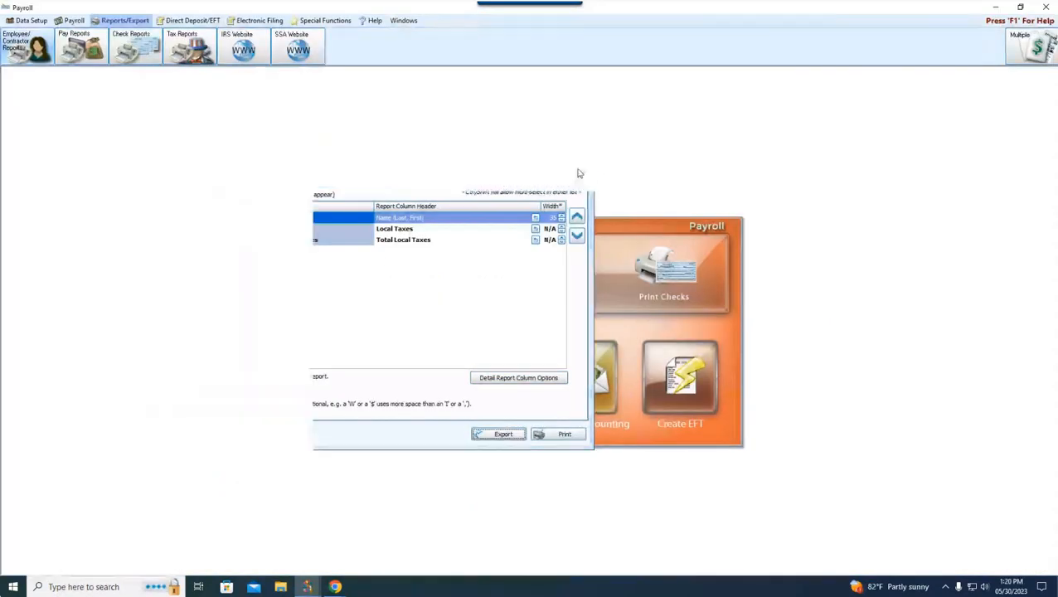